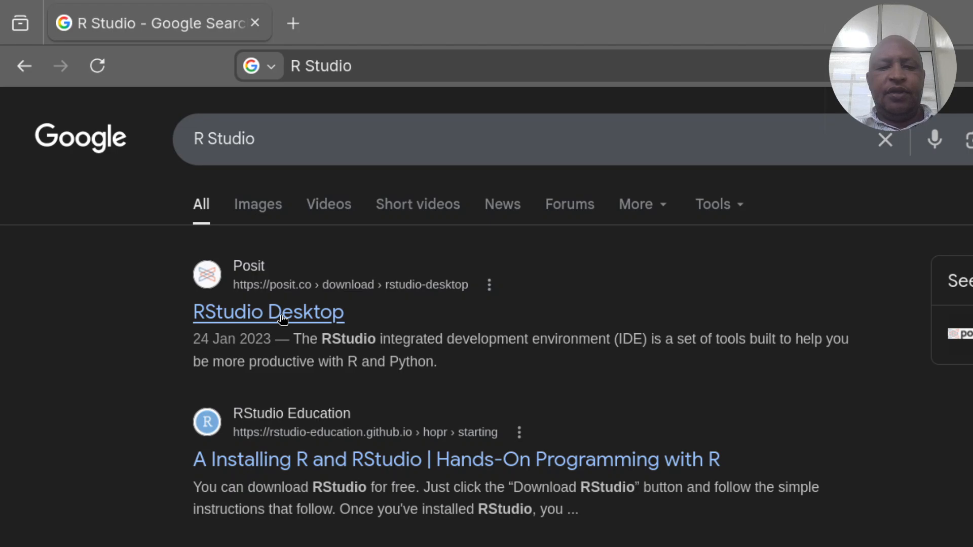
- Open Posit's RStudio Desktop download page from the search results and go to its installation section
click(283, 318)
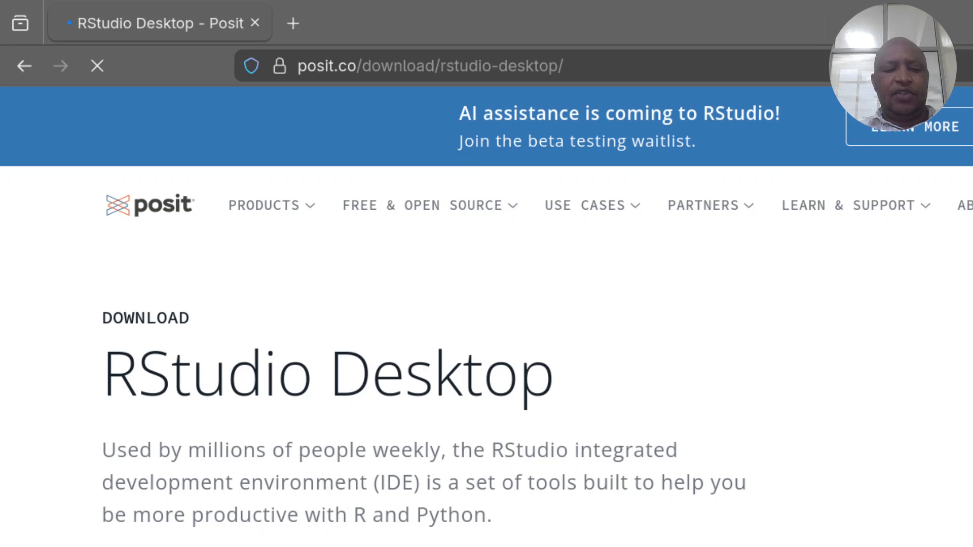
scroll(421, 354, down, 10)
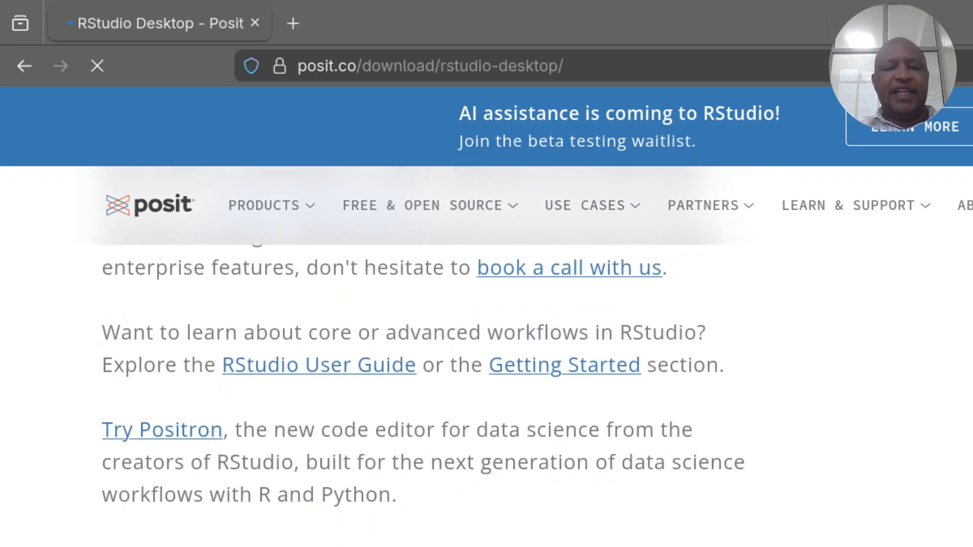
scroll(420, 354, down, 4)
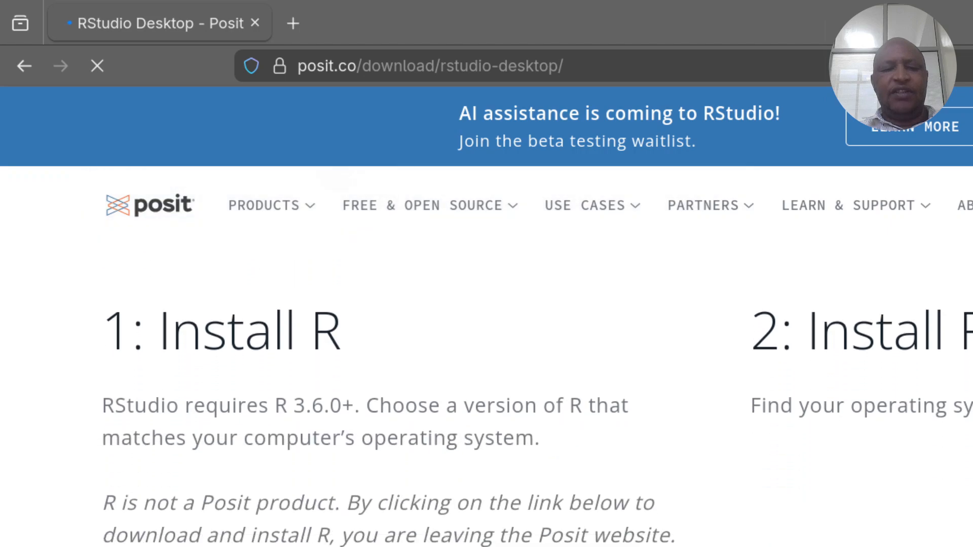
- Review the page's two installation stages, Install R and Install RStudio, including the R download option
drag(112, 340, 370, 363)
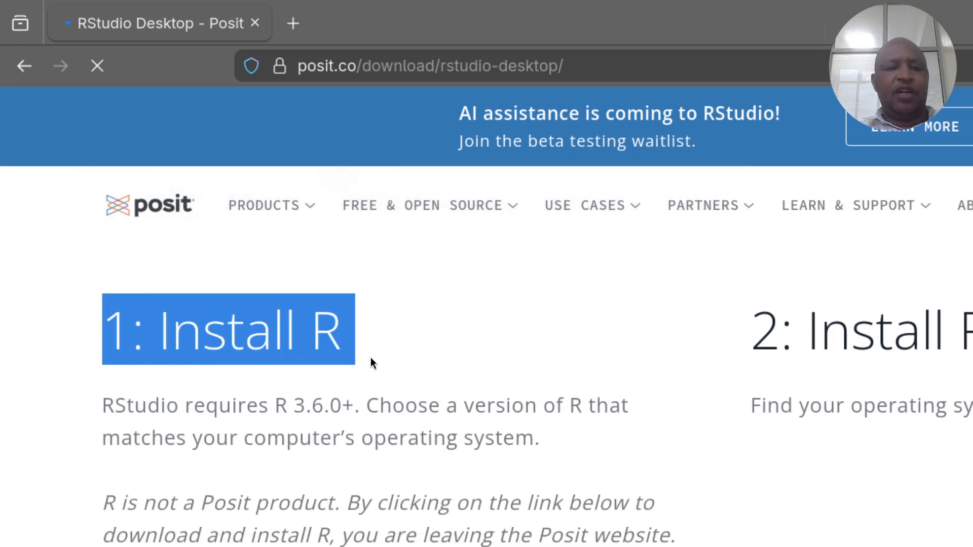
click(762, 335)
drag(761, 334, 970, 347)
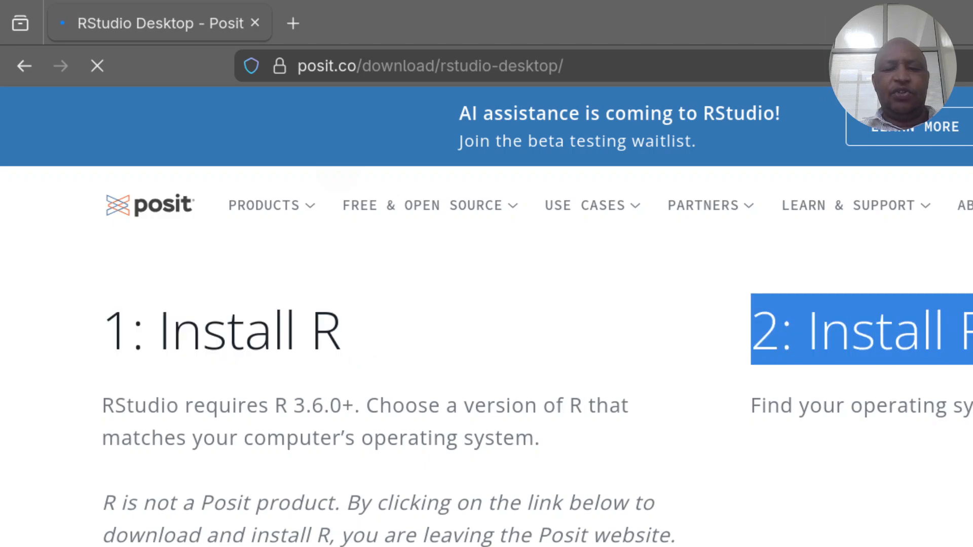
scroll(435, 412, down, 5)
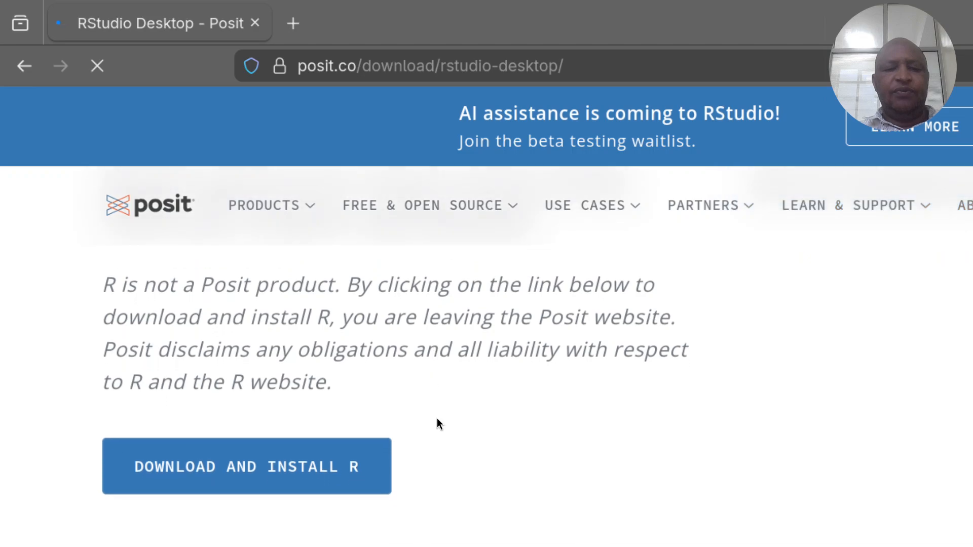
scroll(437, 418, up, 7)
drag(104, 429, 342, 432)
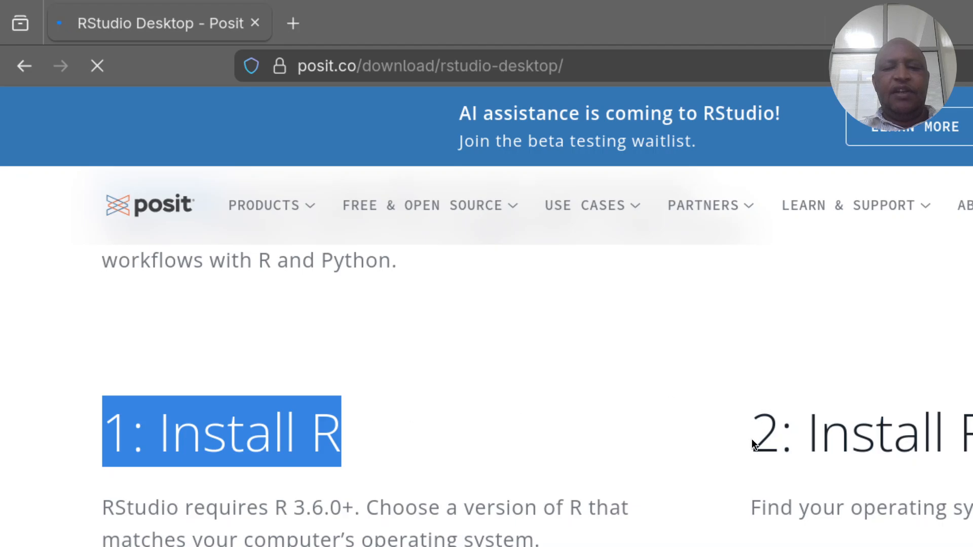
triple_click(803, 450)
scroll(913, 430, down, 15)
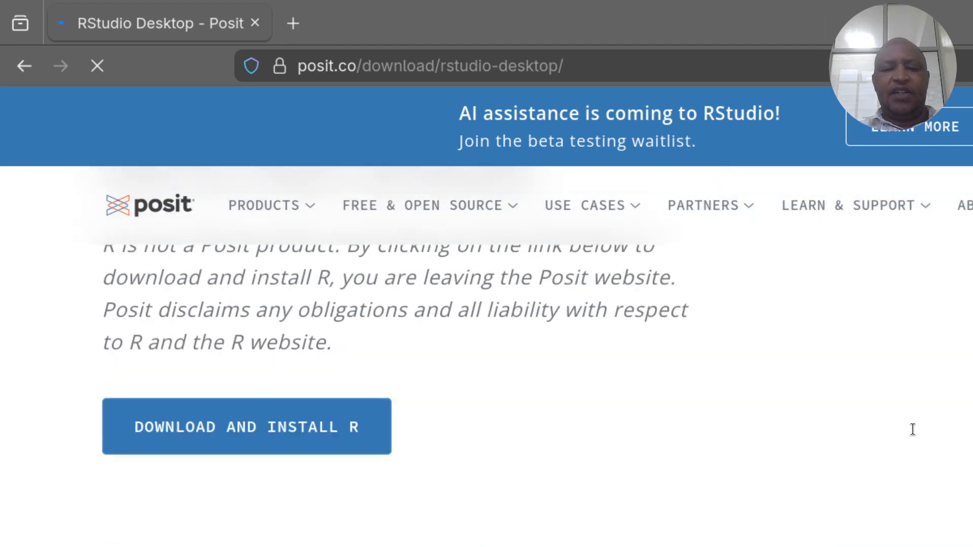
- Examine the RStudio installers offered for Windows, macOS, Ubuntu, Debian, Fedora and Red Hat, returning to the Windows 10/11 entry
scroll(914, 429, down, 5)
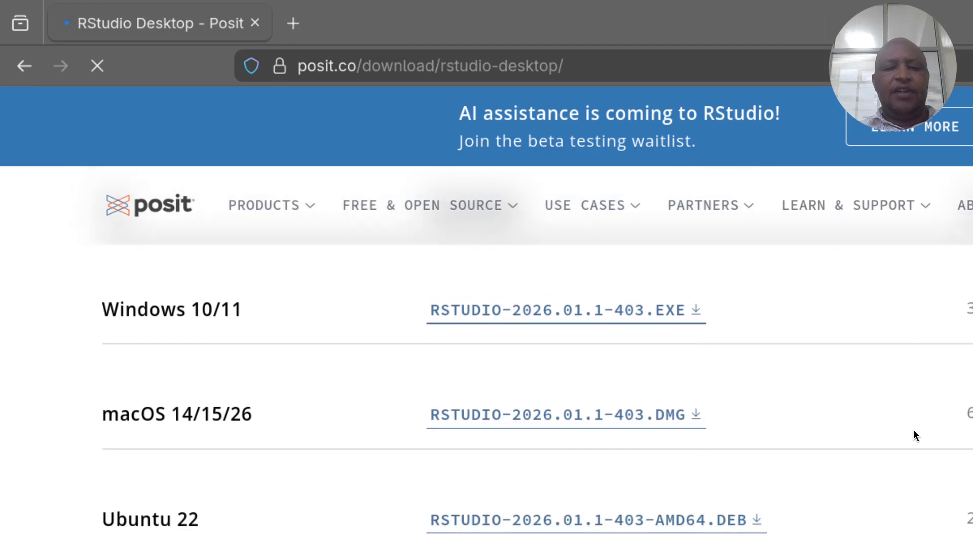
scroll(913, 430, up, 5)
scroll(913, 429, down, 2)
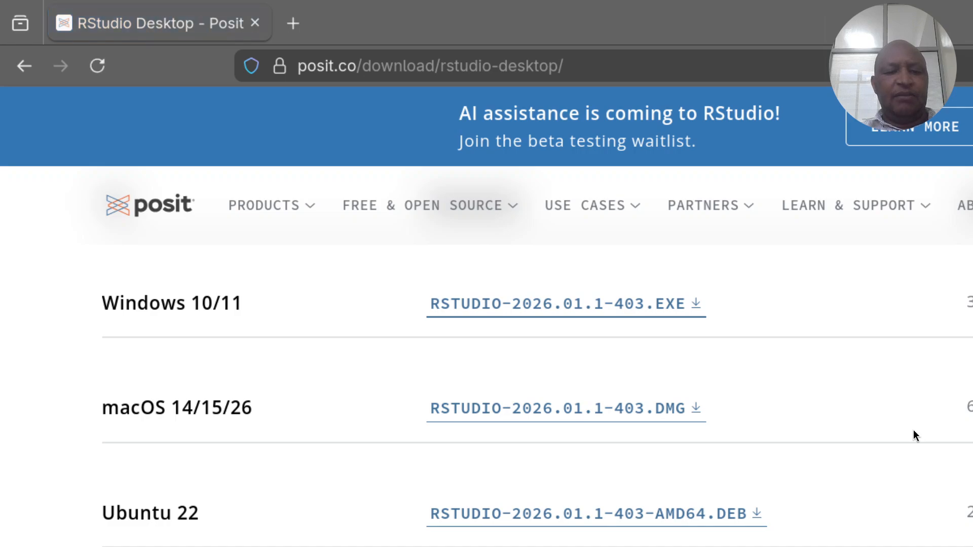
scroll(914, 431, down, 8)
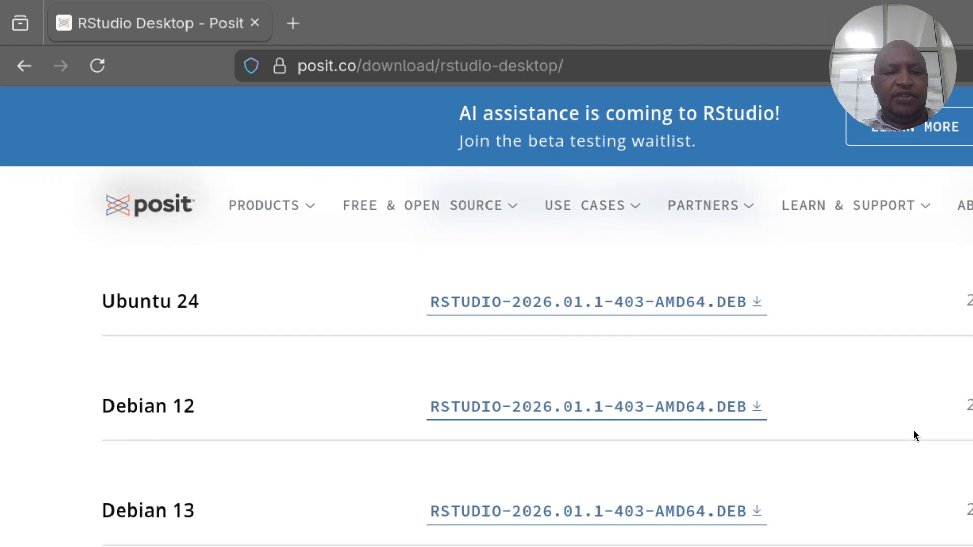
scroll(913, 435, down, 4)
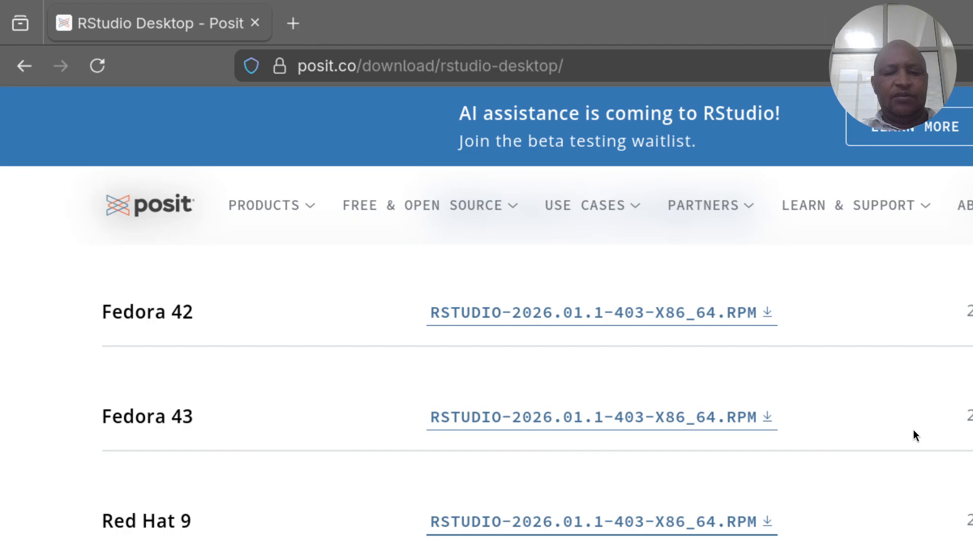
scroll(914, 431, up, 10)
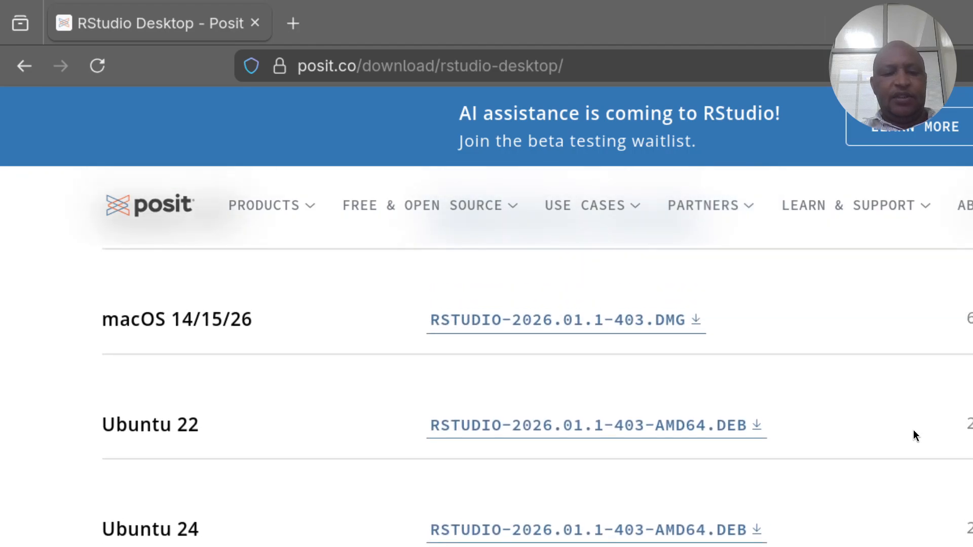
scroll(913, 435, up, 4)
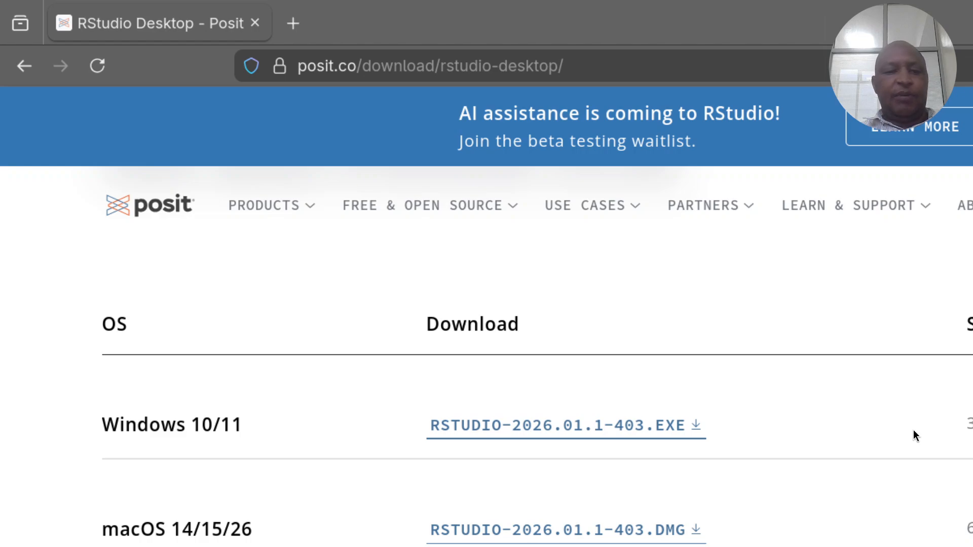
scroll(913, 435, down, 1)
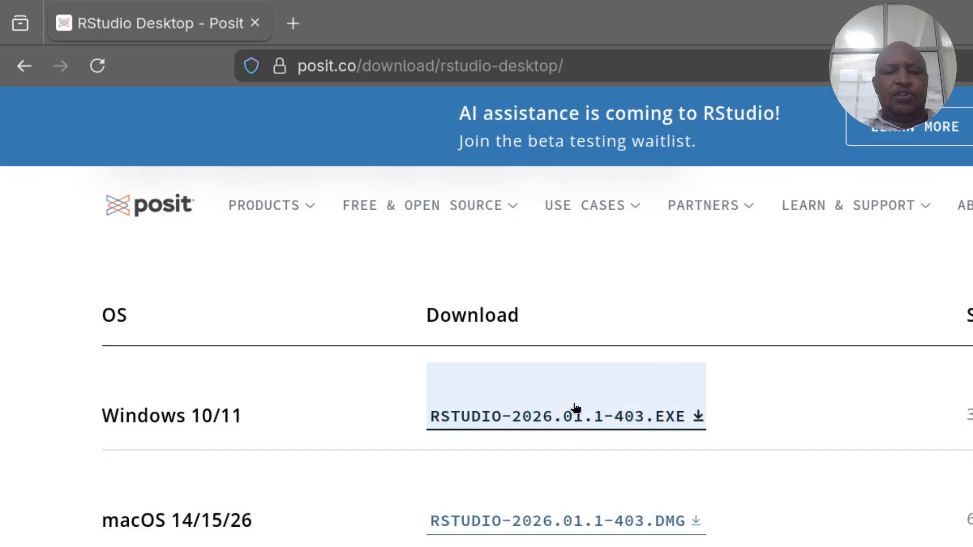
- Compare the macOS and Linux installers with the Zip/tarball downloads further down the page
scroll(553, 529, down, 4)
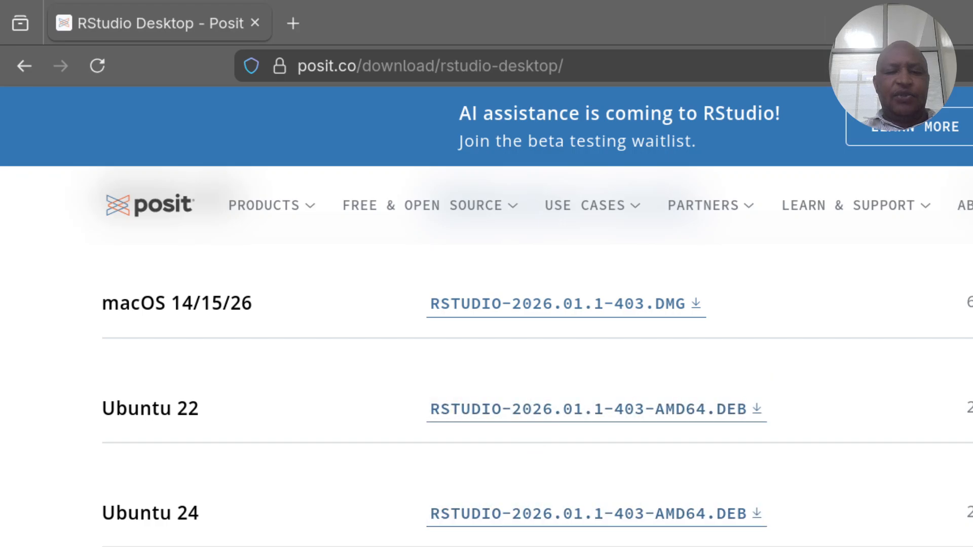
scroll(530, 361, down, 5)
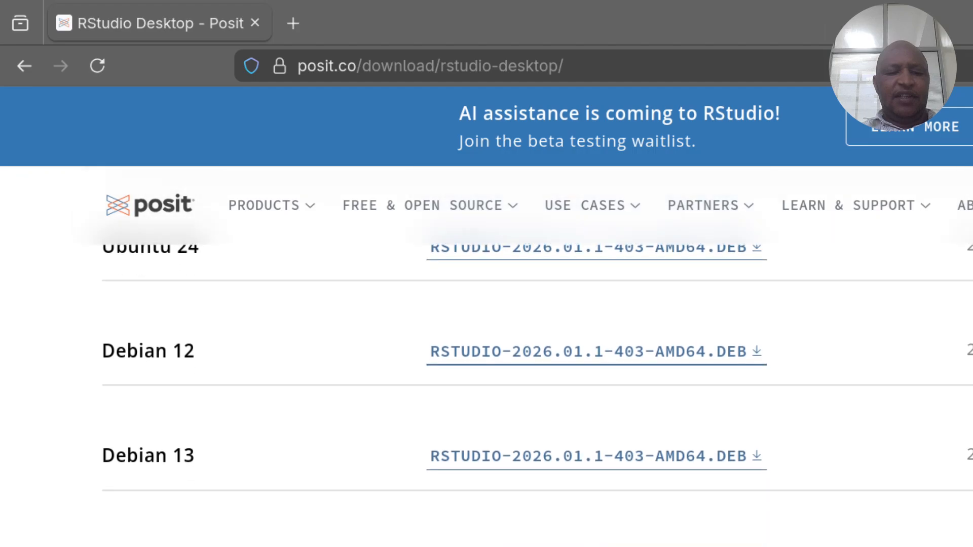
scroll(532, 357, down, 10)
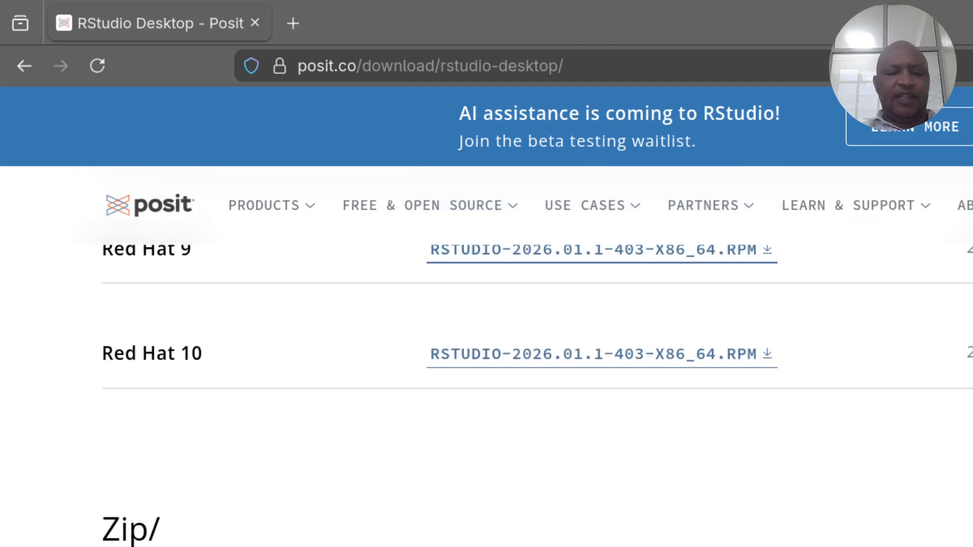
scroll(532, 358, up, 3)
scroll(608, 421, up, 2)
scroll(609, 420, down, 10)
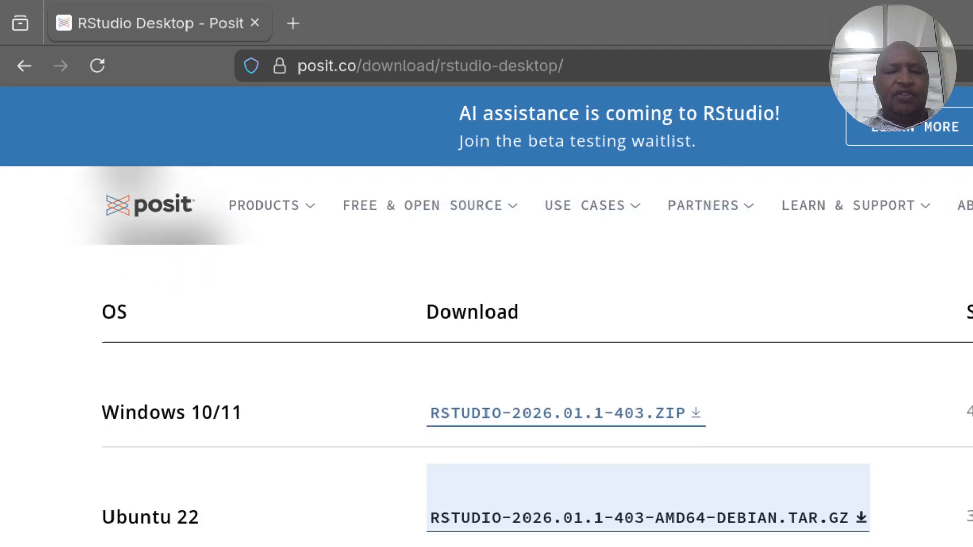
scroll(608, 451, down, 5)
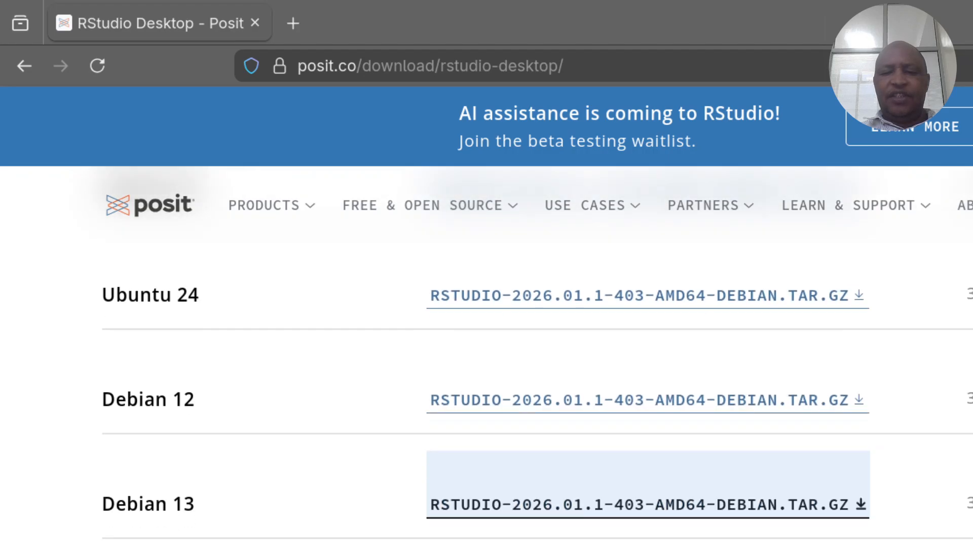
scroll(545, 385, up, 10)
scroll(544, 385, up, 5)
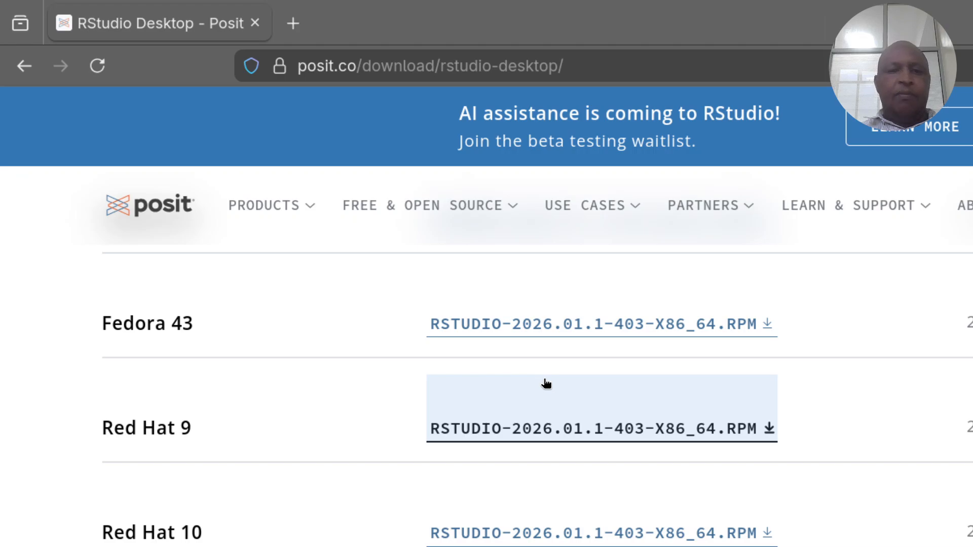
scroll(546, 384, up, 3)
scroll(546, 384, up, 10)
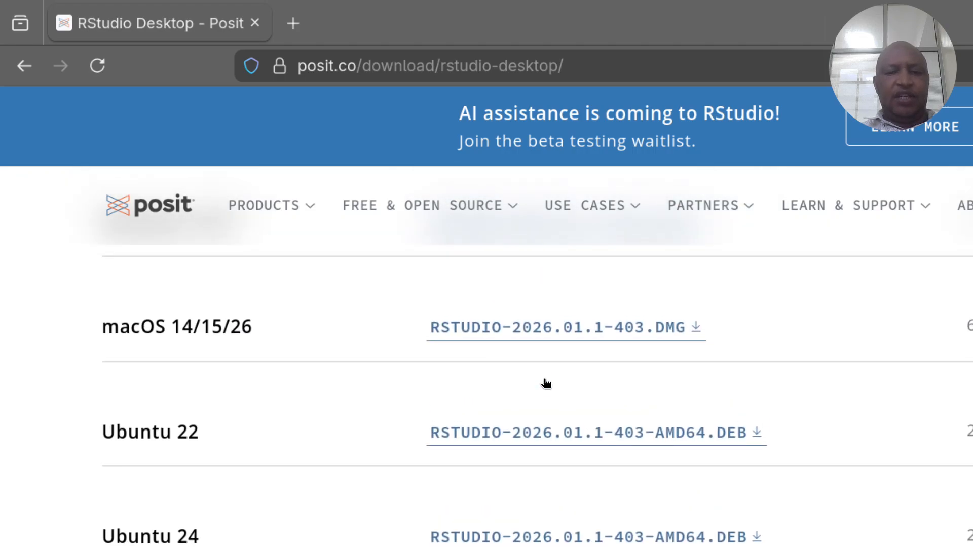
scroll(545, 384, up, 3)
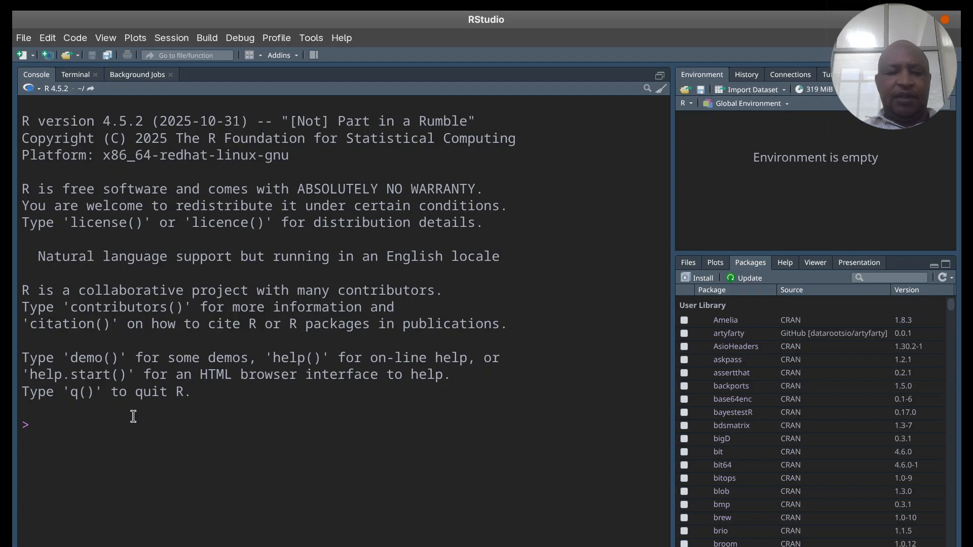
click(61, 423)
text(nnnnn)
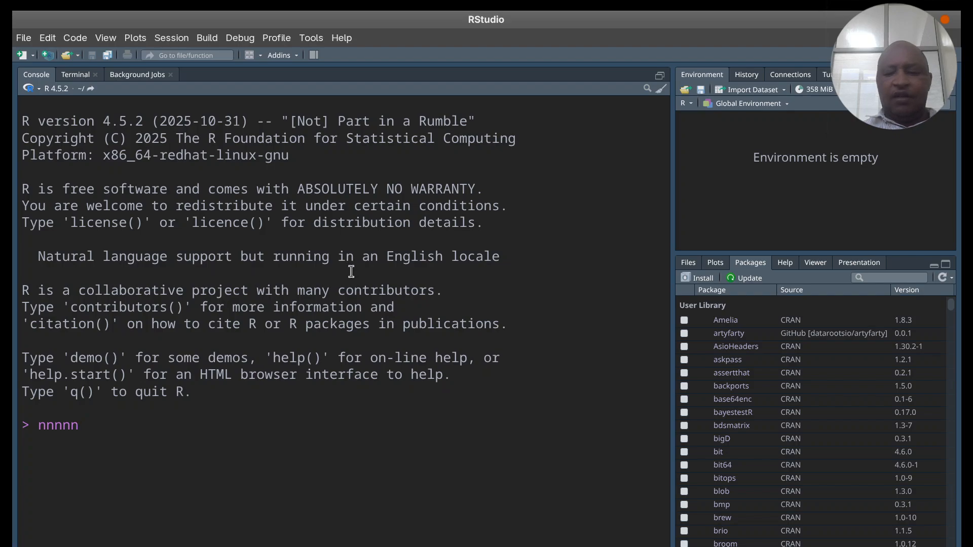
key(BackSpace)
key(BackSpace)
key(BackSpace)
key(BackSpace)
key(BackSpace)
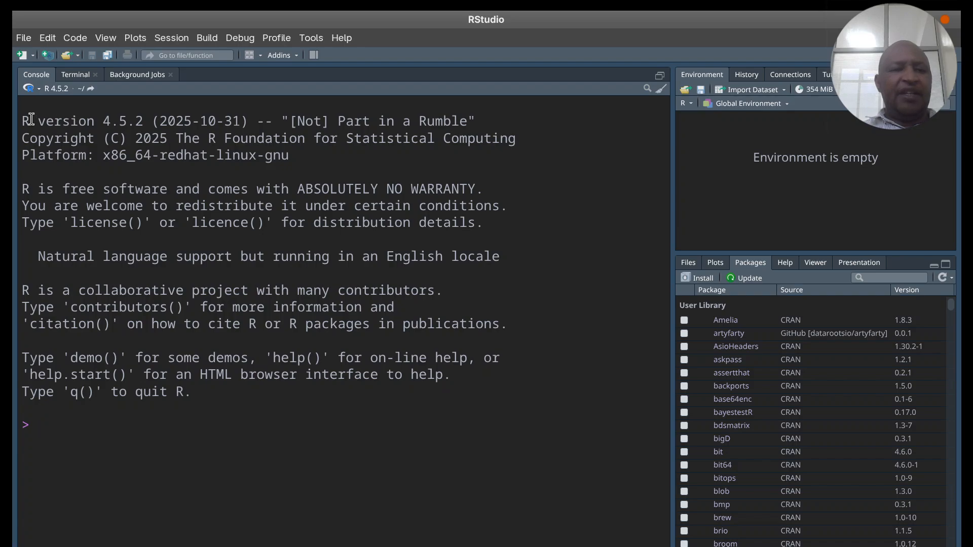
- Examine the R version and startup message printed in the RStudio console
drag(22, 120, 194, 389)
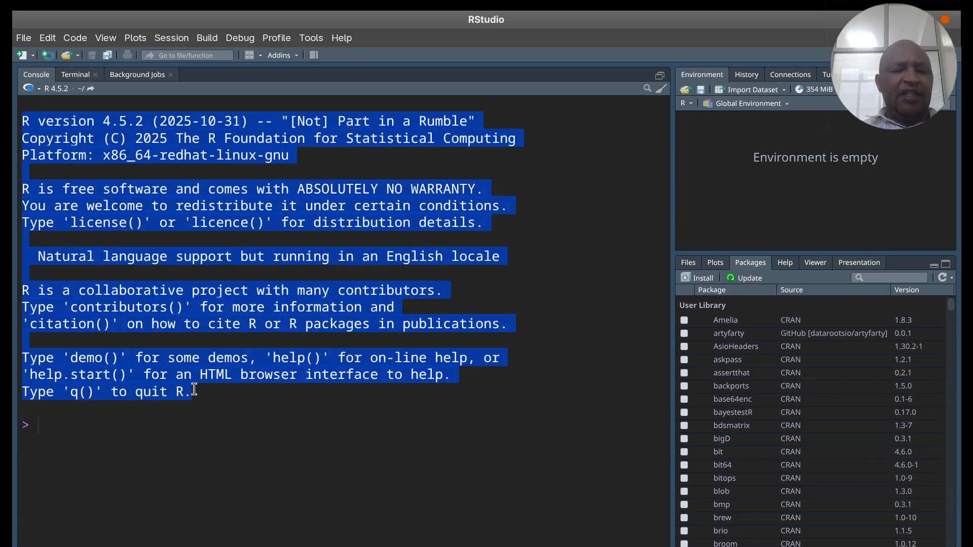
click(172, 285)
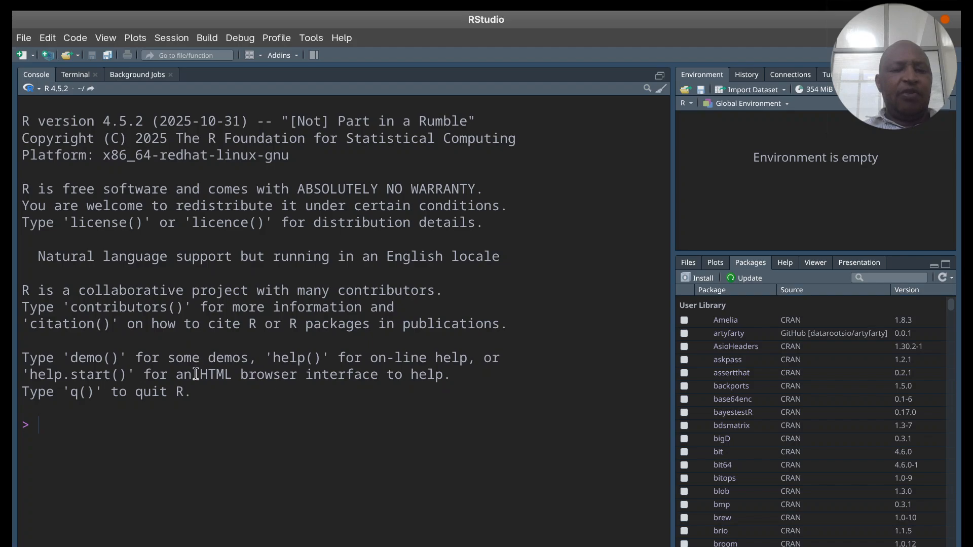
drag(194, 394, 21, 125)
click(175, 246)
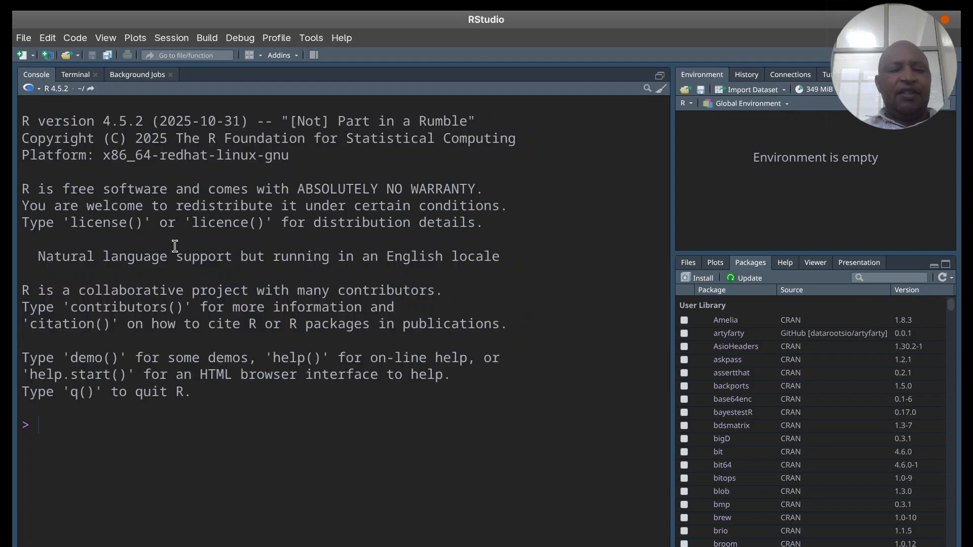
- Calculate 1 + 1 and 2 * 4 in the R console
text(1 + 1)
key(Return)
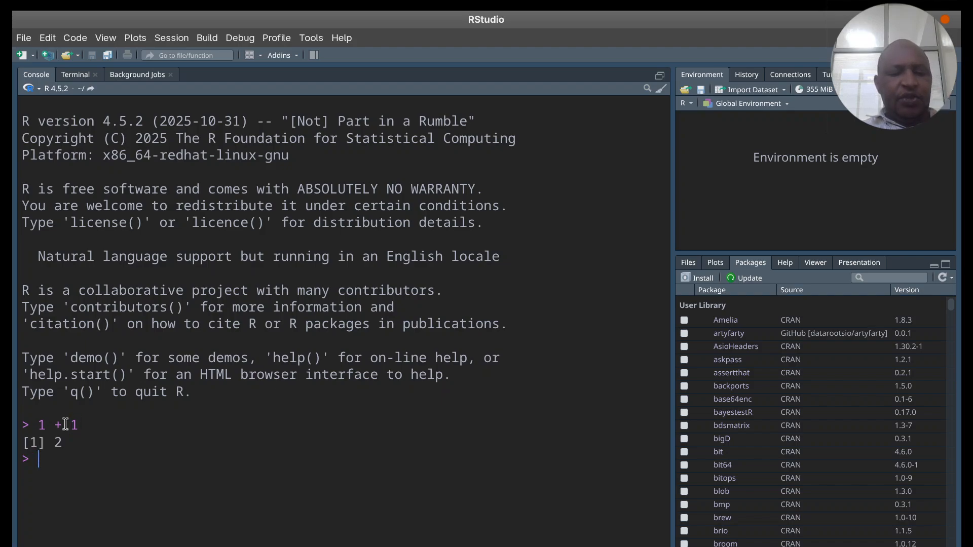
text(2 * 4)
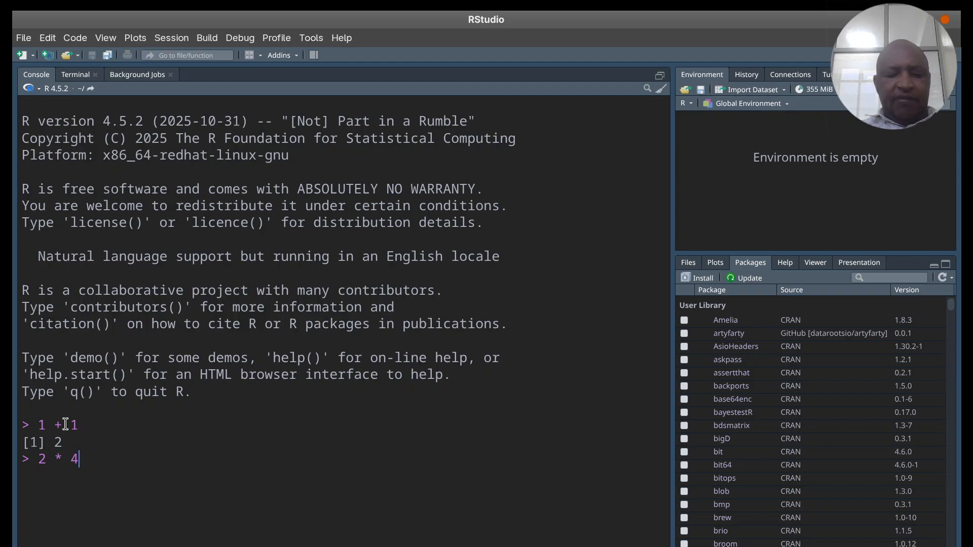
key(Return)
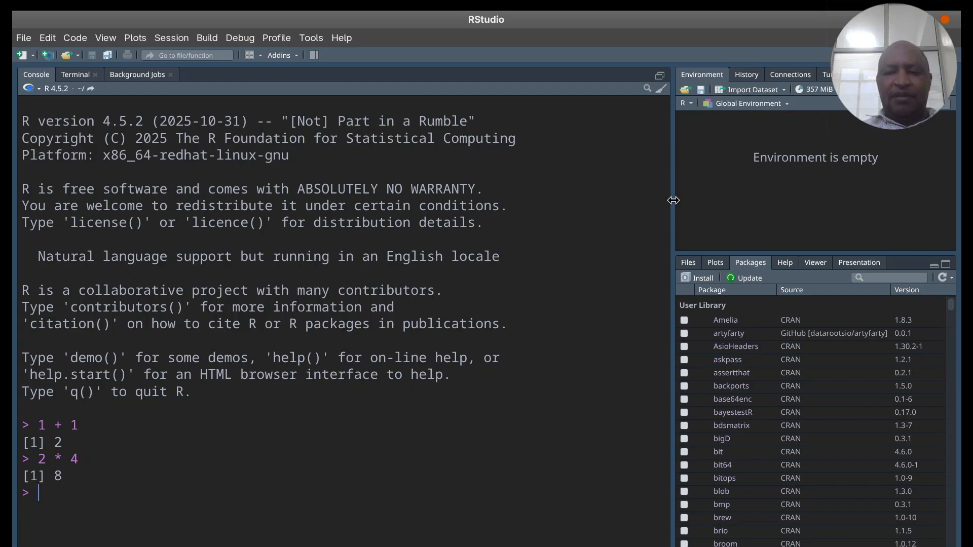
- Widen the Environment pane and use = in the console to assign a lowercase first name as quoted text to my_name
drag(673, 200, 560, 198)
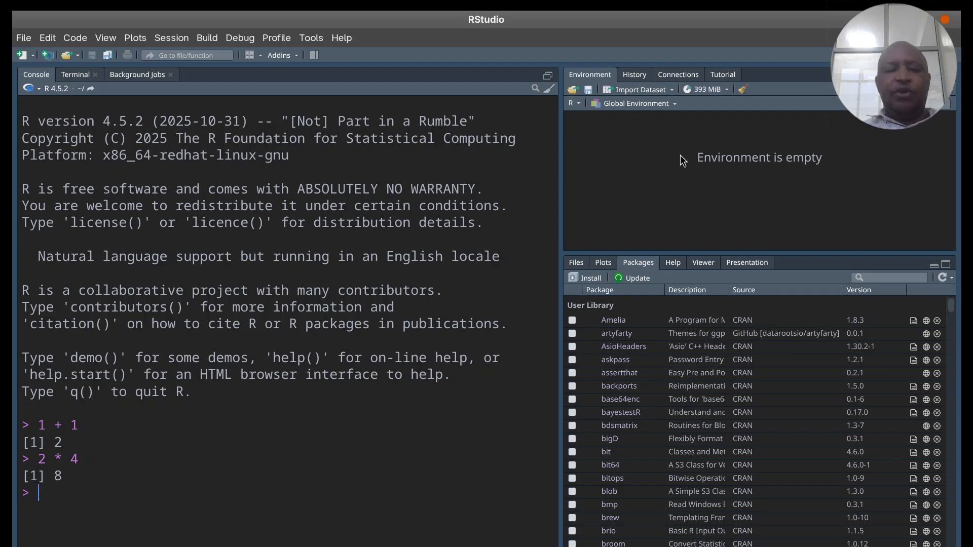
text(my_name = "john)
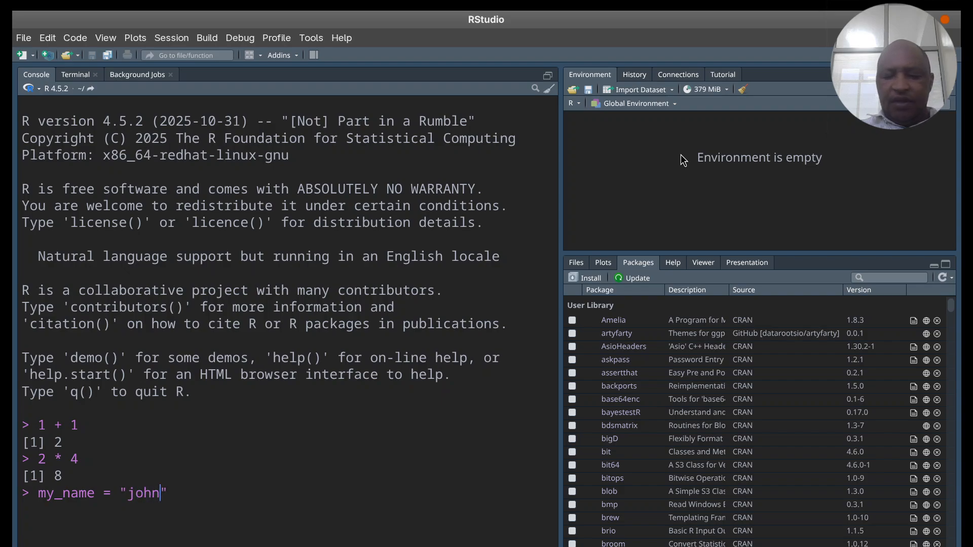
key(Return)
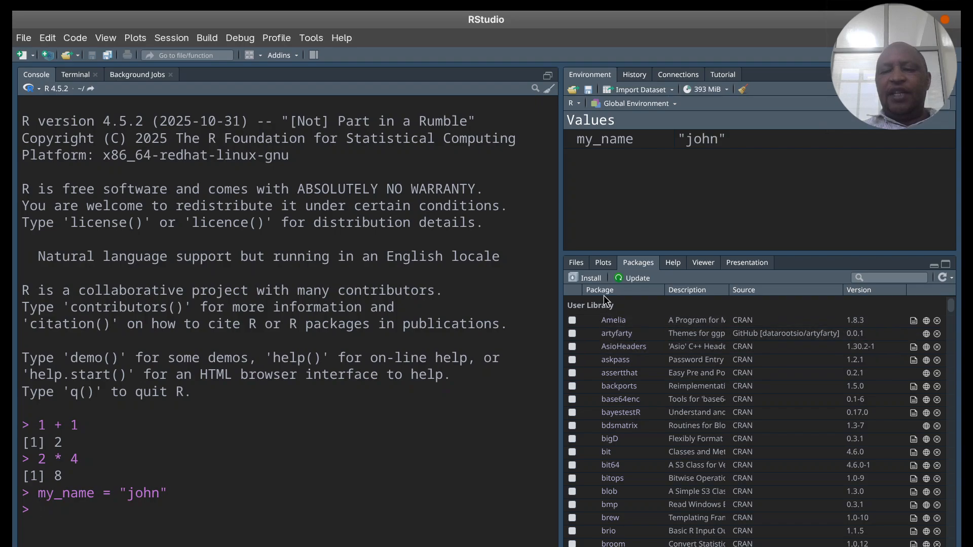
- Display the files and folders of the home directory inside RStudio
click(577, 263)
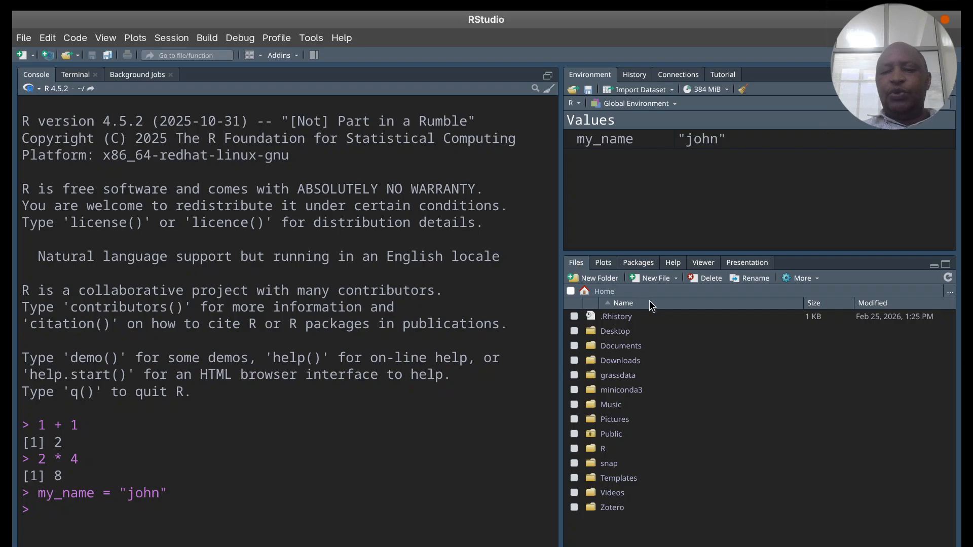
- Examine the Plots, Packages, Help, Viewer and Presentation views, finishing on the list of installed packages
click(608, 263)
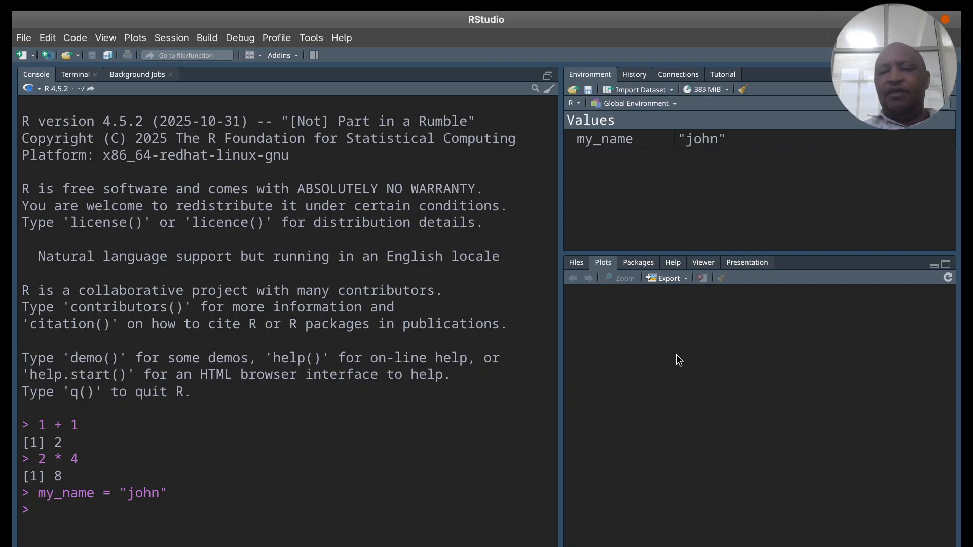
click(646, 263)
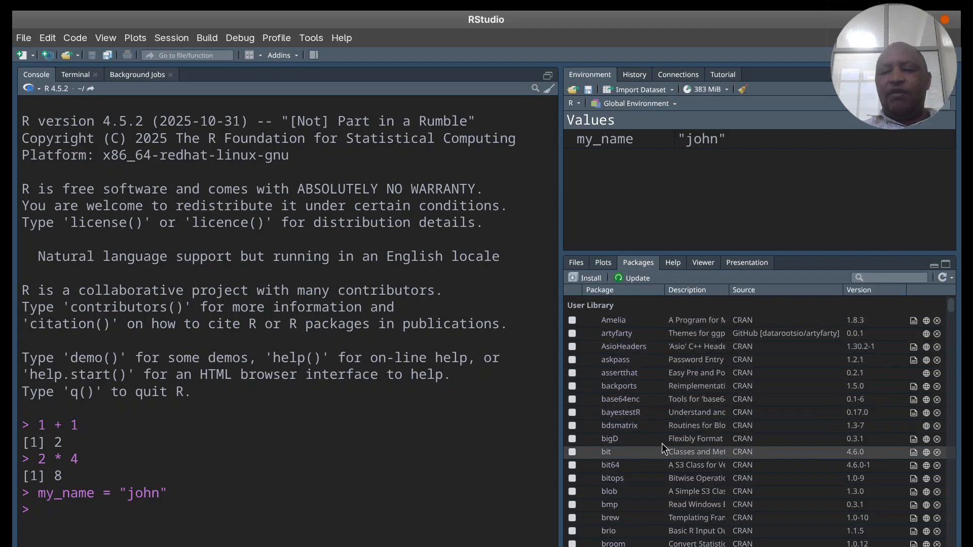
click(675, 265)
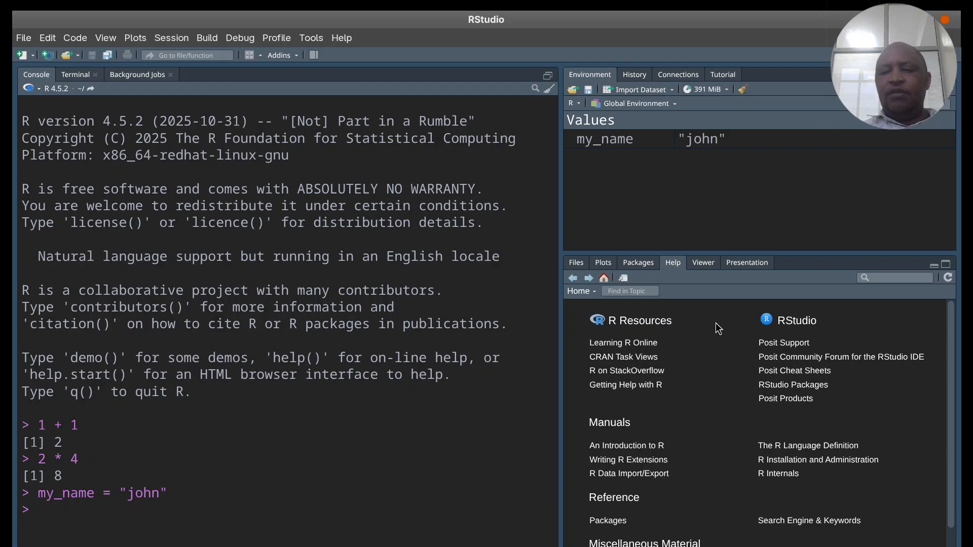
click(705, 264)
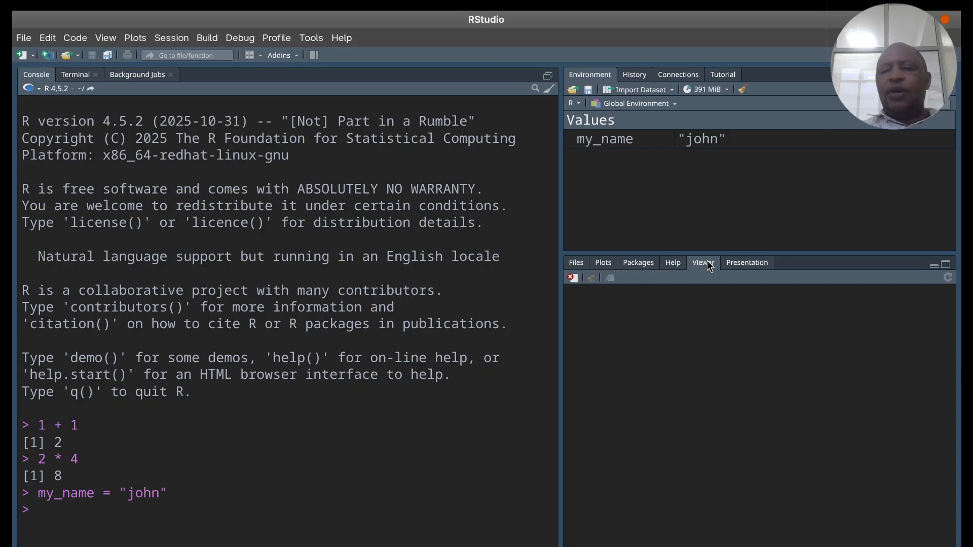
click(746, 261)
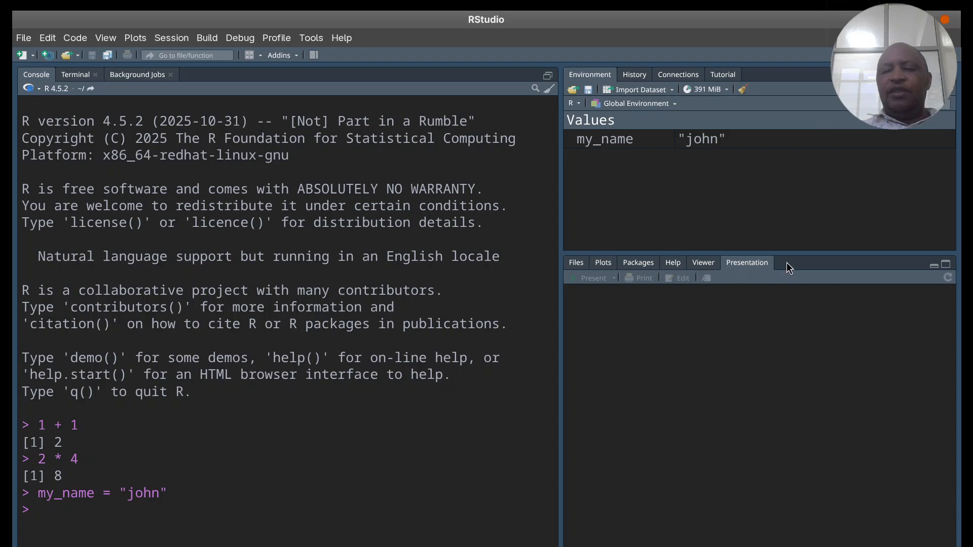
click(603, 264)
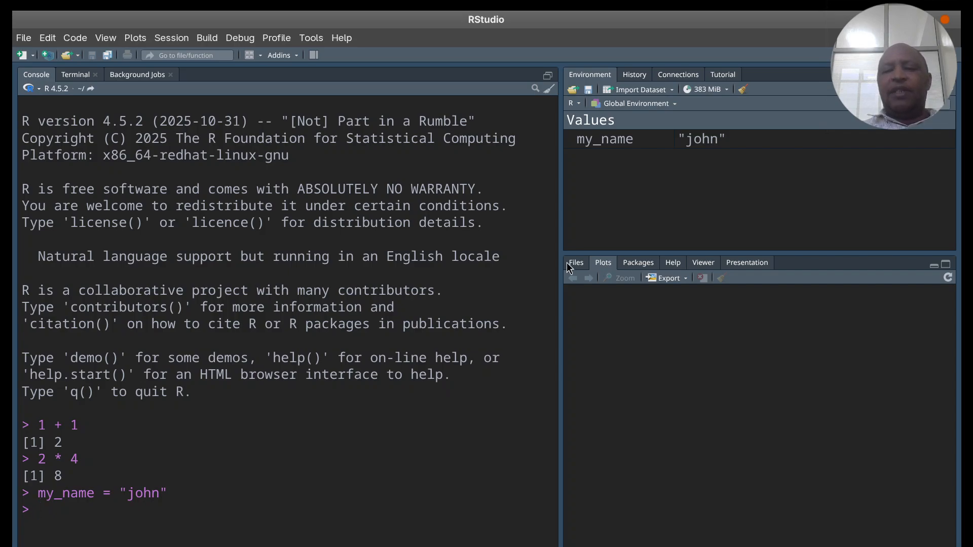
click(574, 263)
click(603, 265)
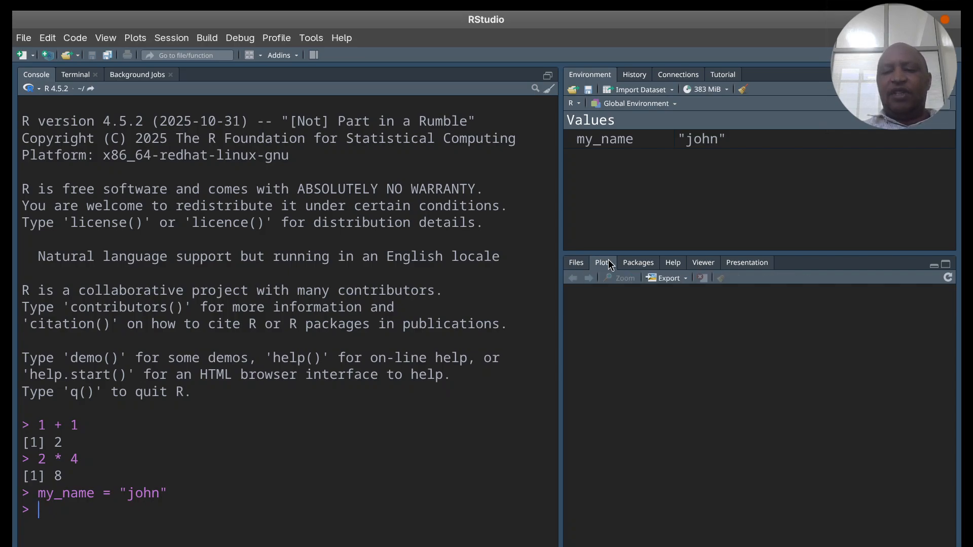
click(647, 264)
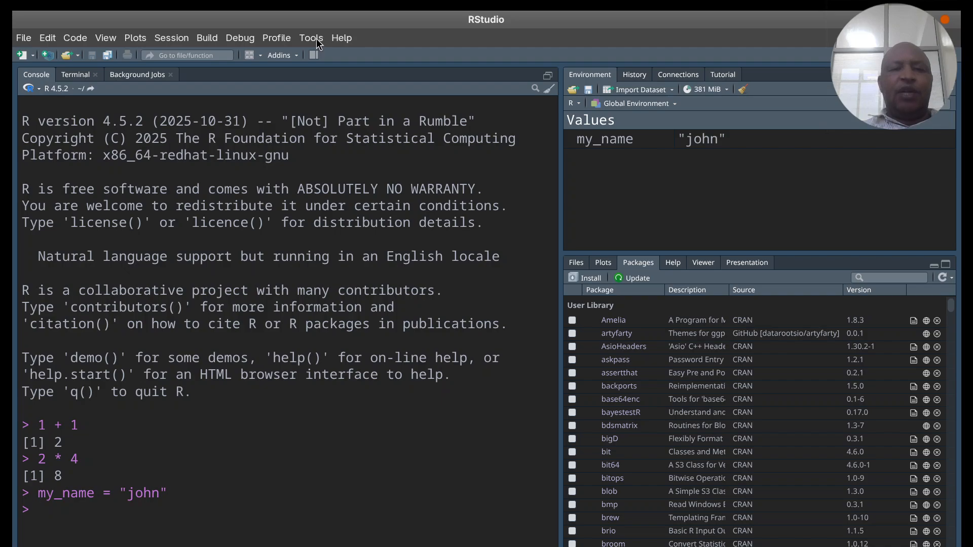
- Open the global options and reposition the dialog over the console area
click(353, 363)
drag(457, 108, 345, 105)
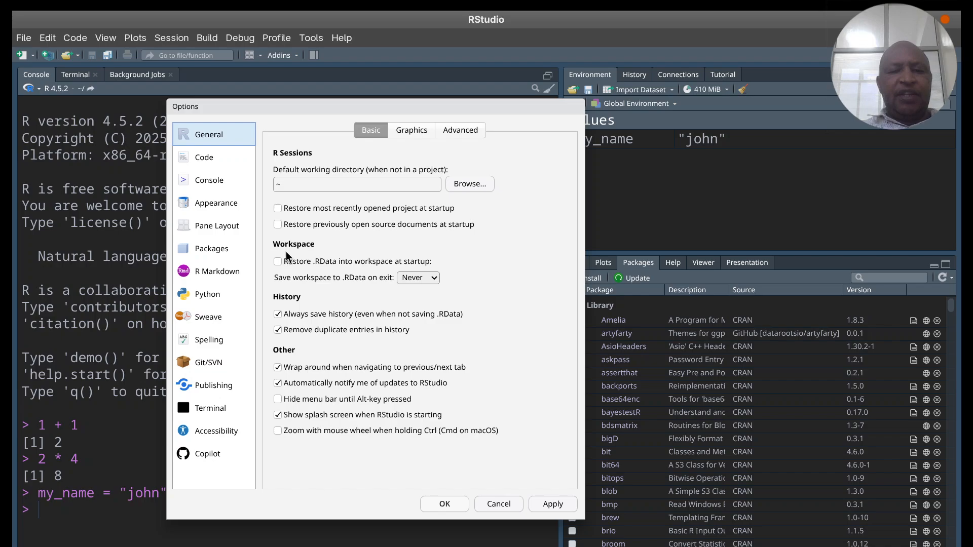
- Try restoring the most recently opened project and previously open source documents at startup, then turn both settings back off
click(277, 208)
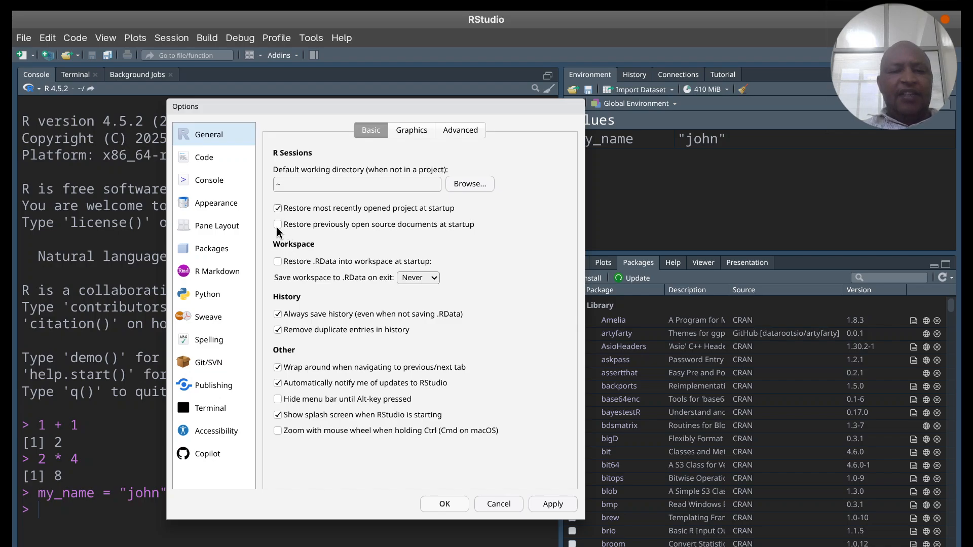
click(278, 224)
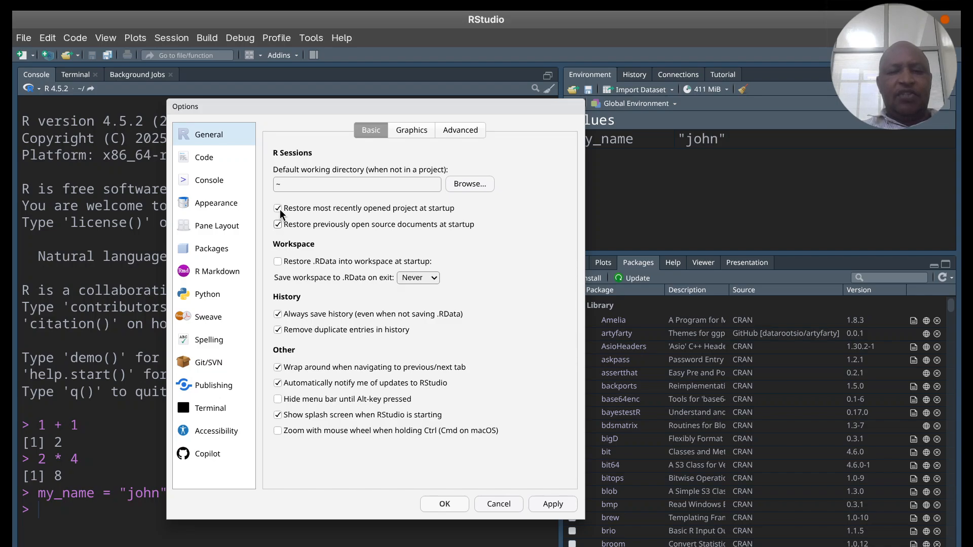
click(280, 209)
click(277, 226)
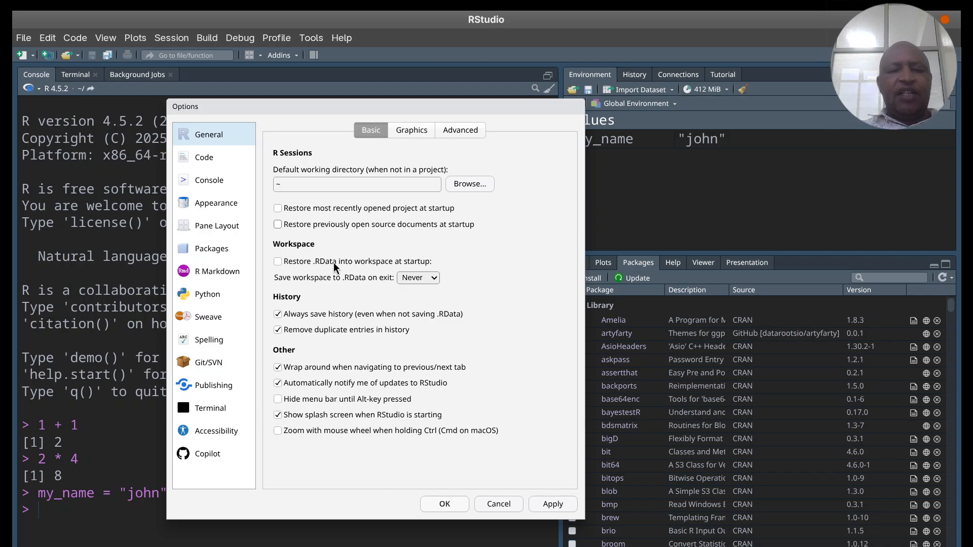
click(278, 262)
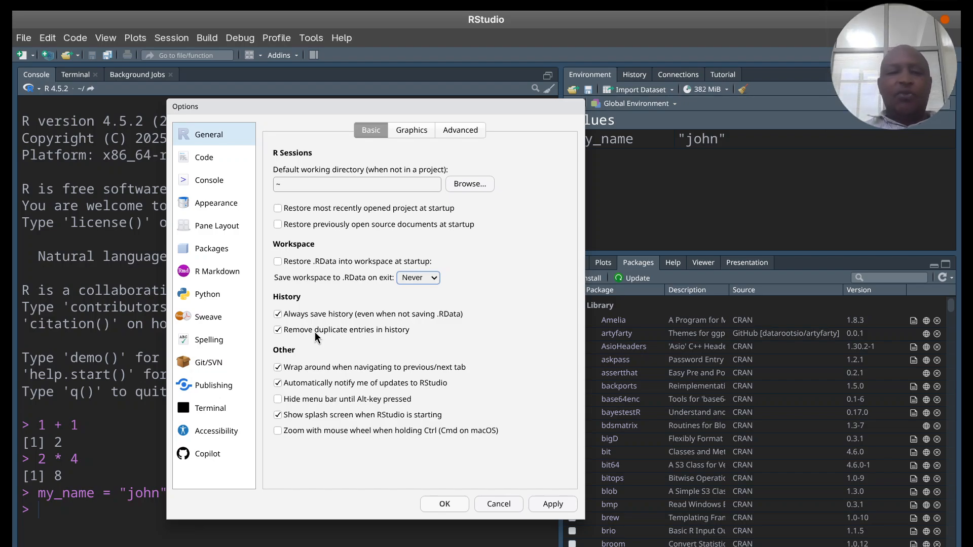
- Set the tab width for code editing to 8 and show the code display settings
click(214, 164)
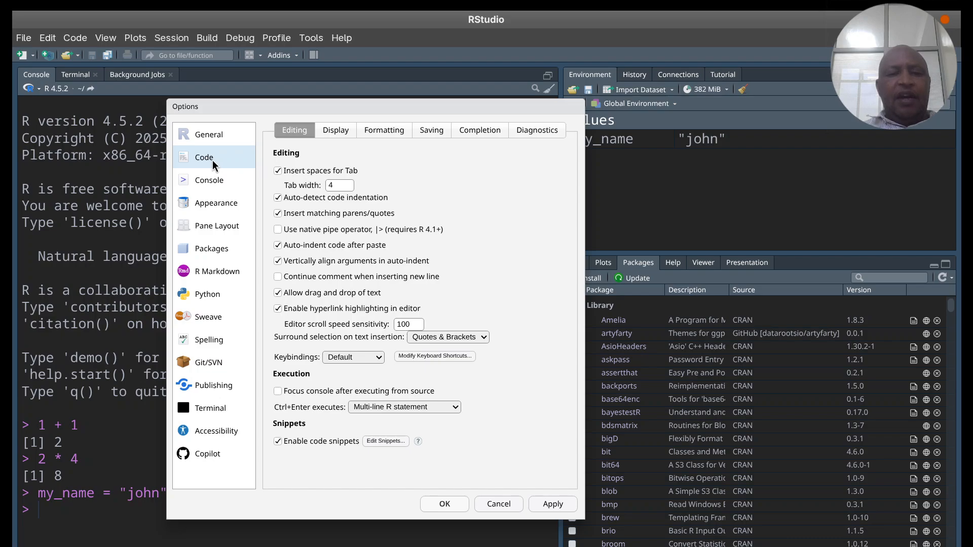
click(338, 183)
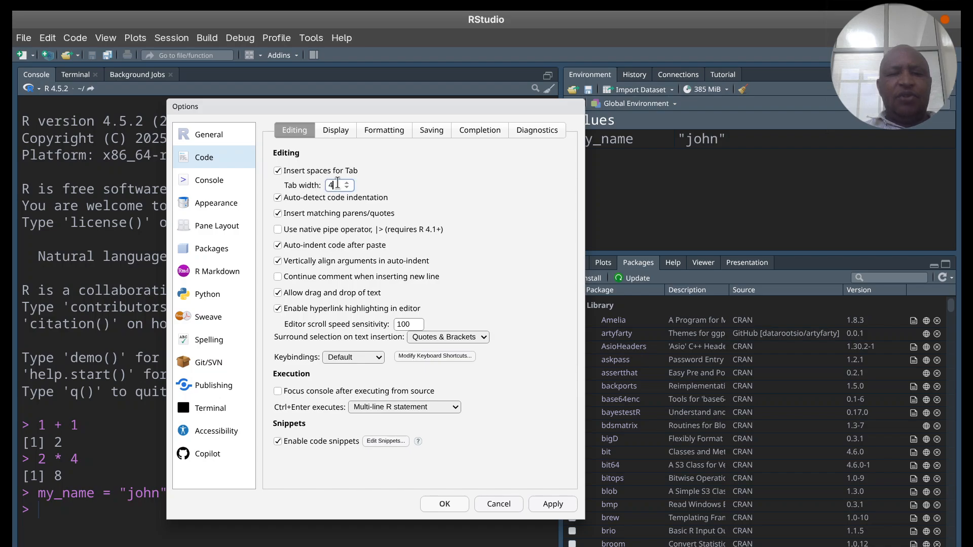
key(BackSpace)
text(8)
click(333, 129)
click(298, 129)
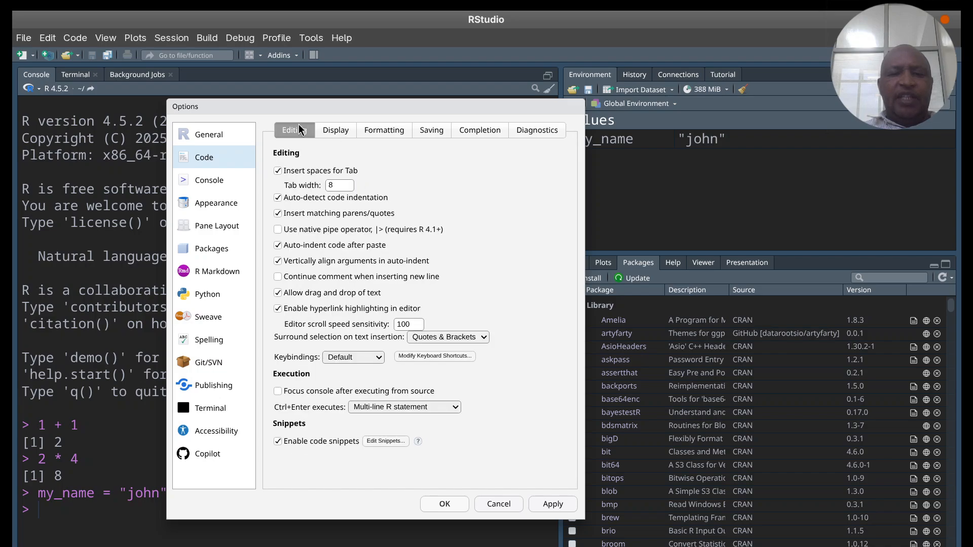
click(339, 129)
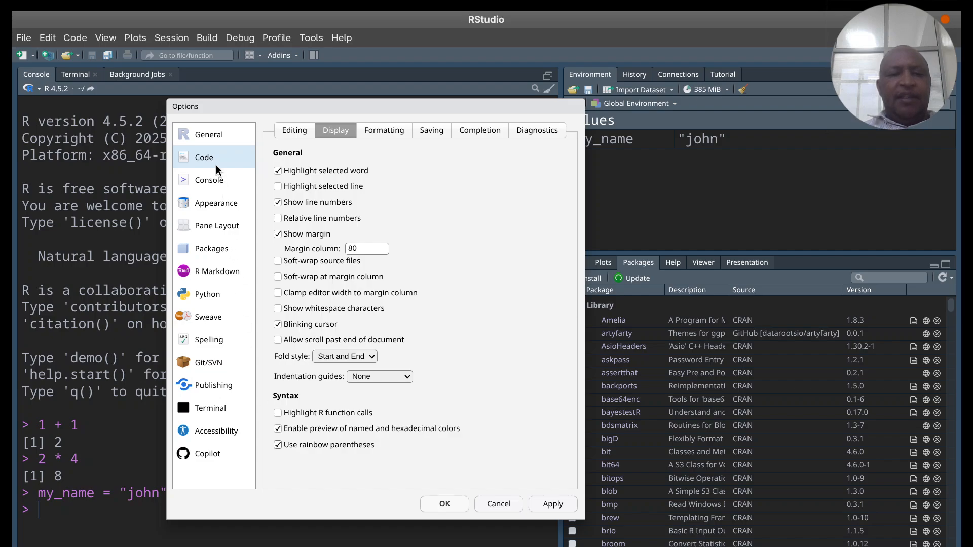
- Review the RStudio theme, zoom and editor font choices in the appearance settings, and set the help font size to 12
click(215, 203)
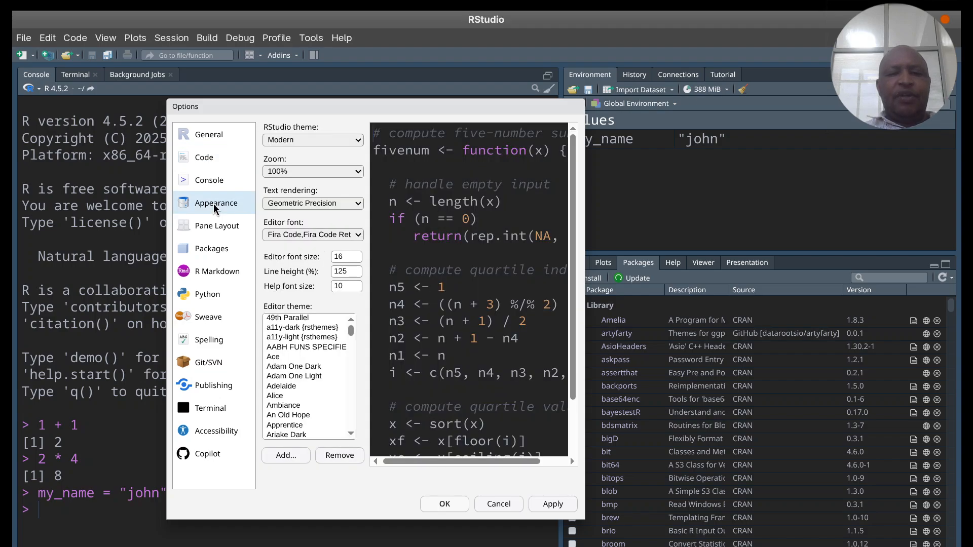
click(322, 139)
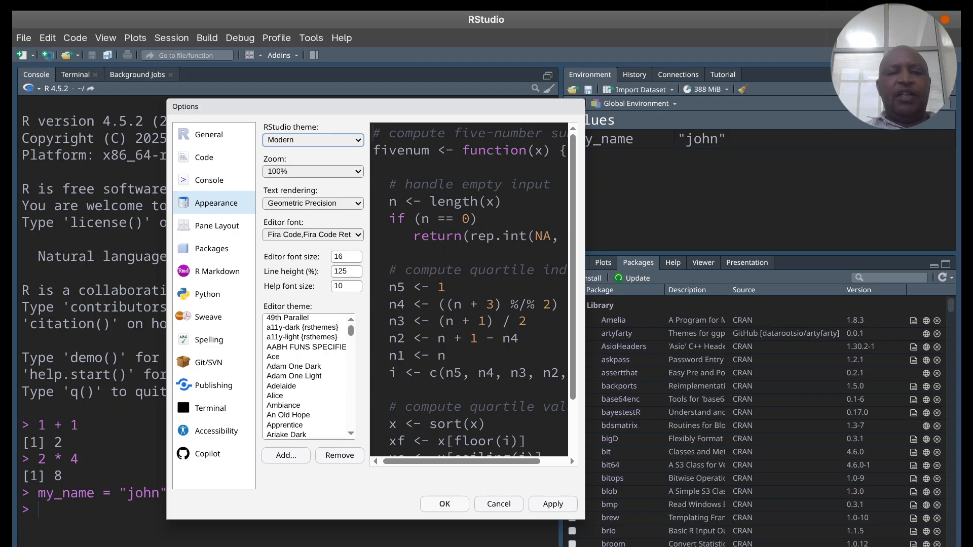
click(305, 171)
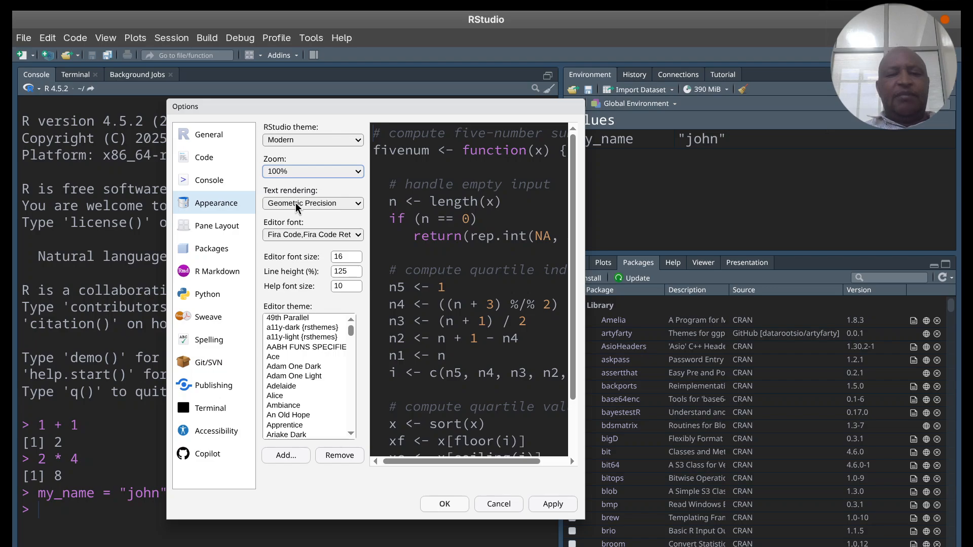
click(288, 231)
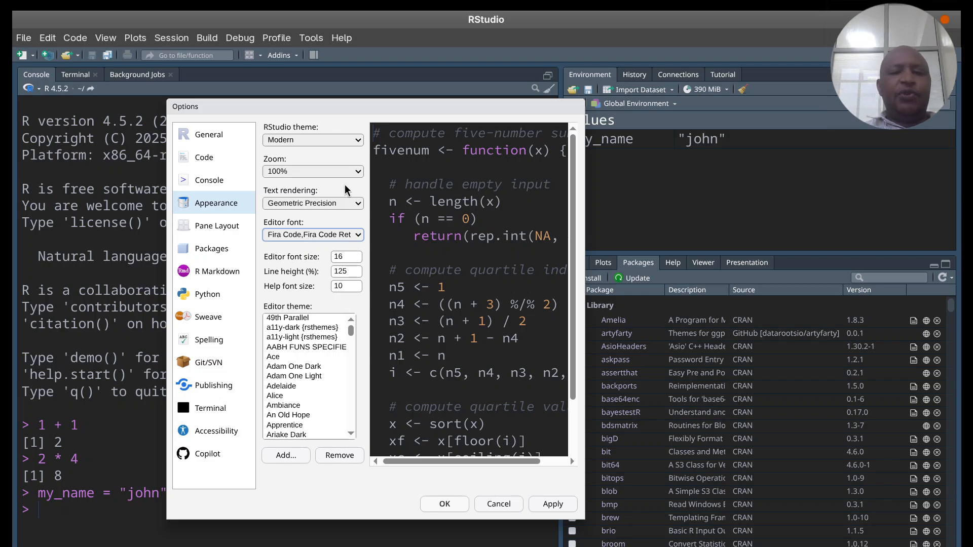
click(346, 255)
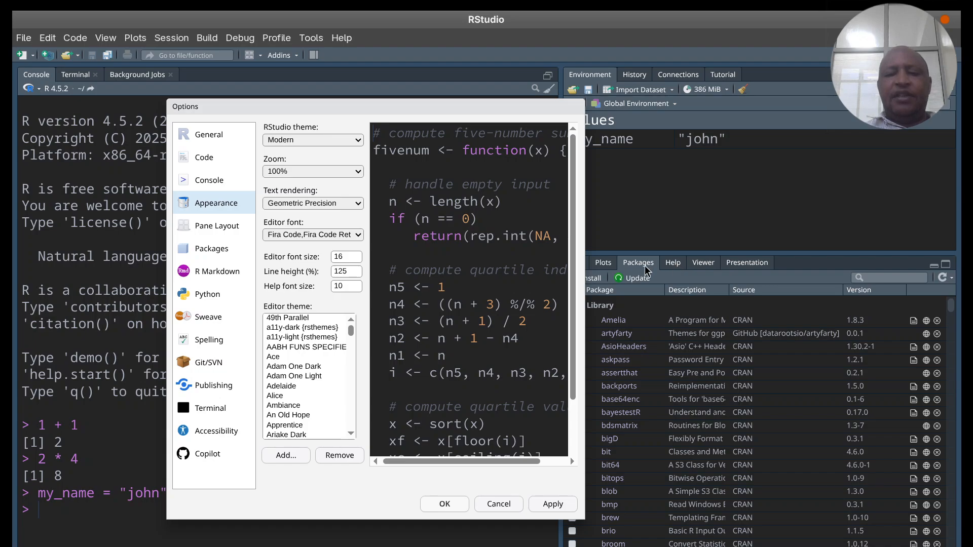
click(344, 285)
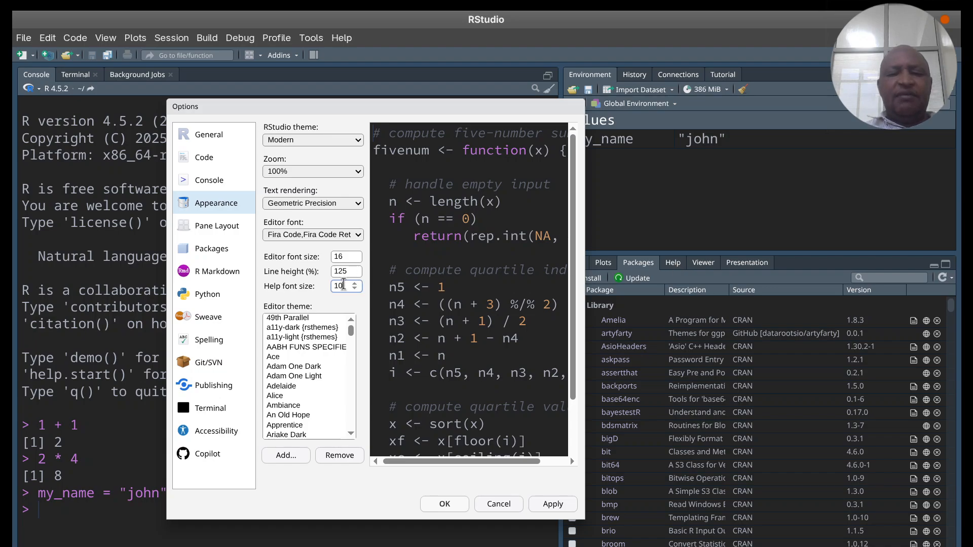
text(2)
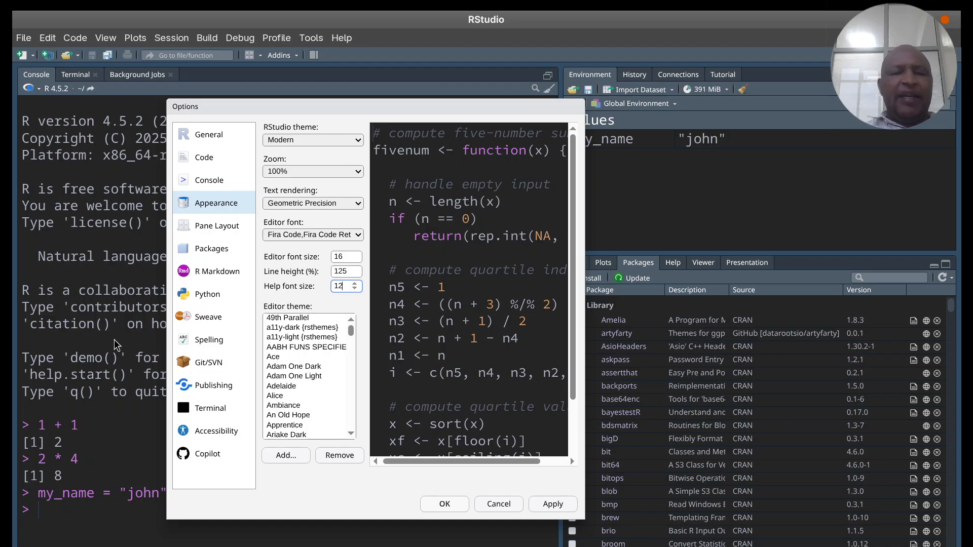
- Browse the list of available editor themes in the appearance settings
drag(350, 331, 344, 406)
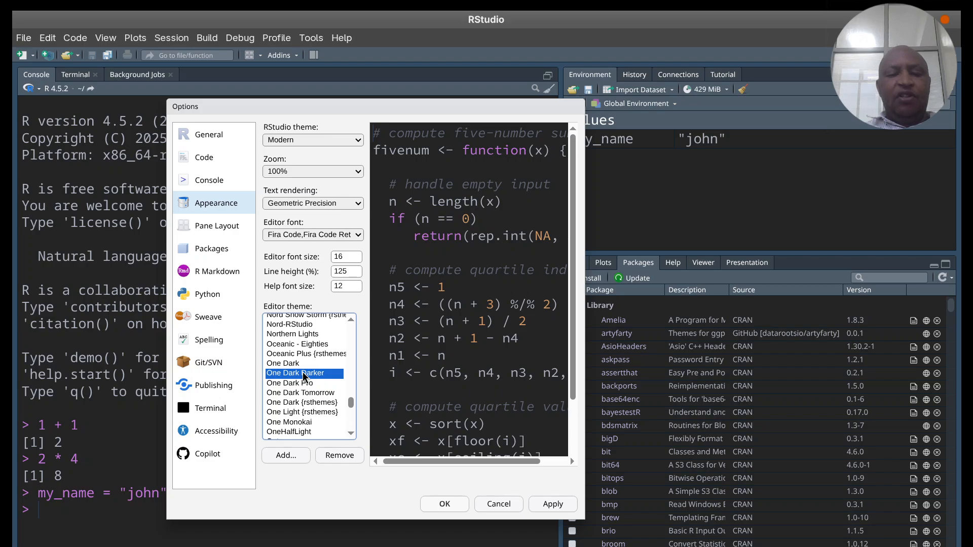
scroll(353, 413, down, 1)
drag(353, 409, 356, 329)
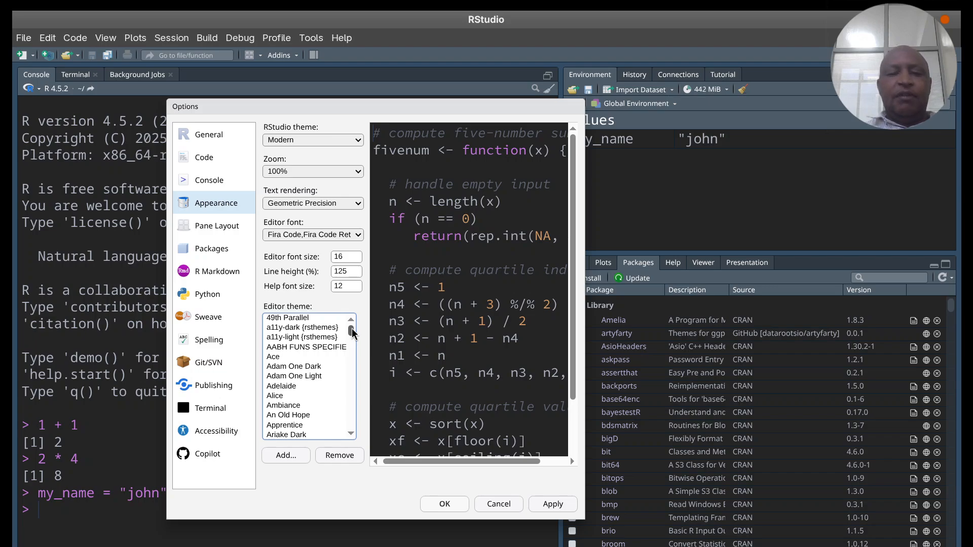
mouse_move(352, 332)
mouse_down()
mouse_move(356, 436)
mouse_move(352, 338)
mouse_up()
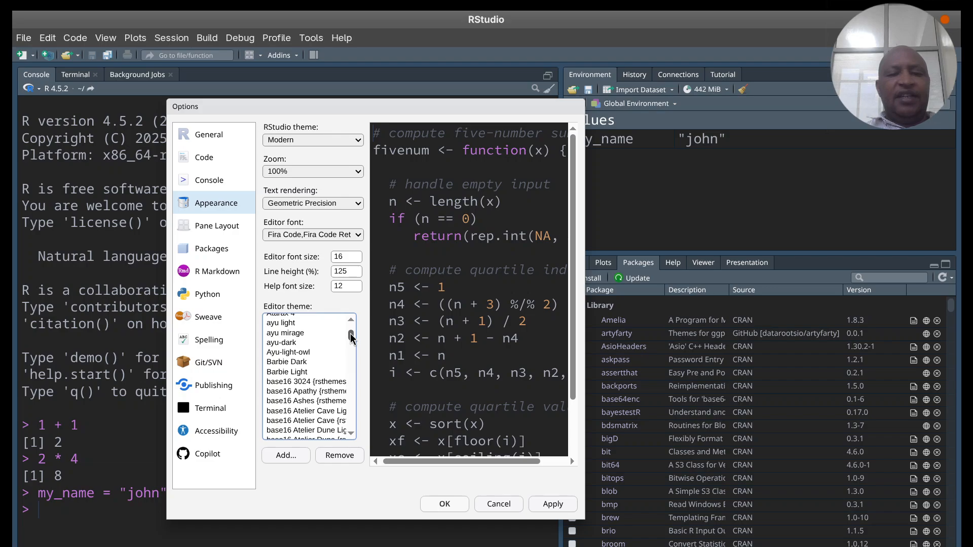
- Try swapping the Console with the Environment and History group in the pane layout, then restore the original arrangement
click(226, 227)
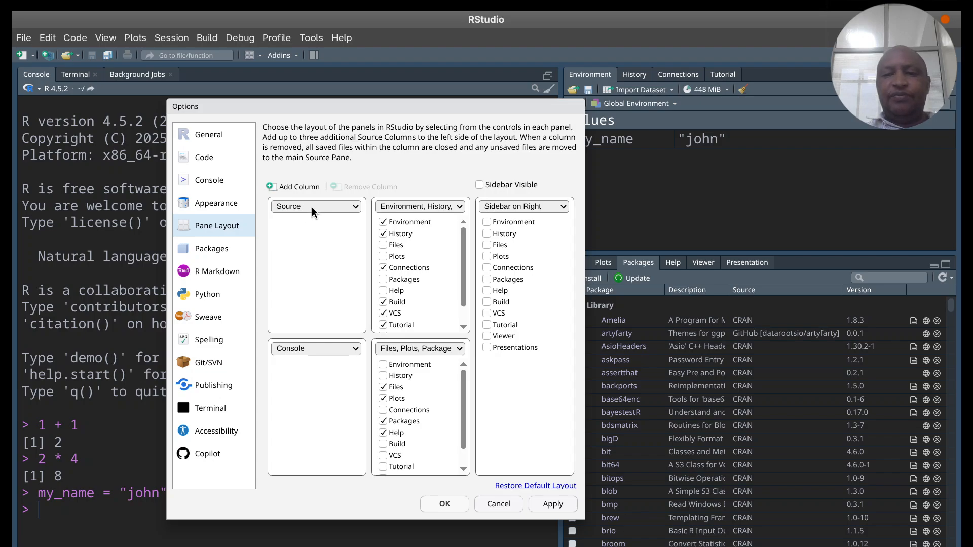
click(355, 350)
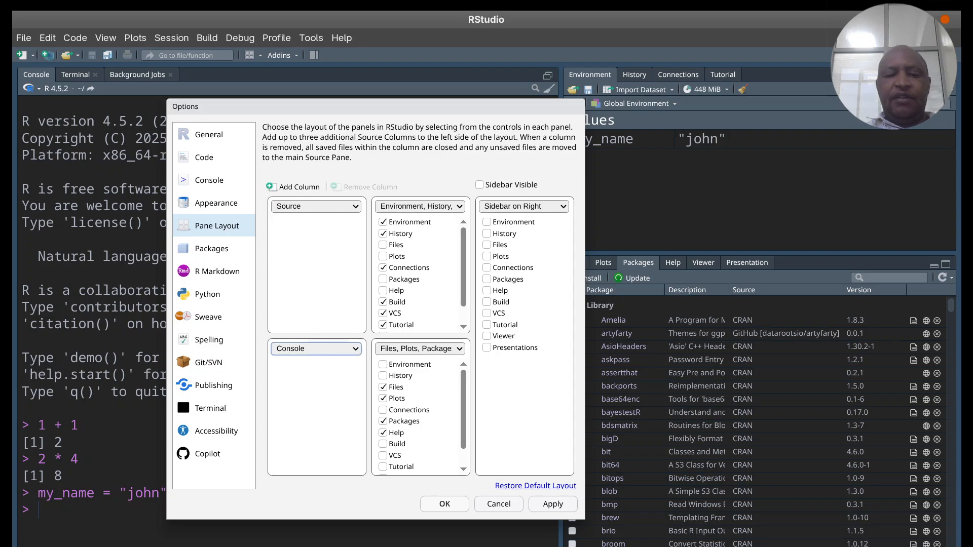
click(326, 399)
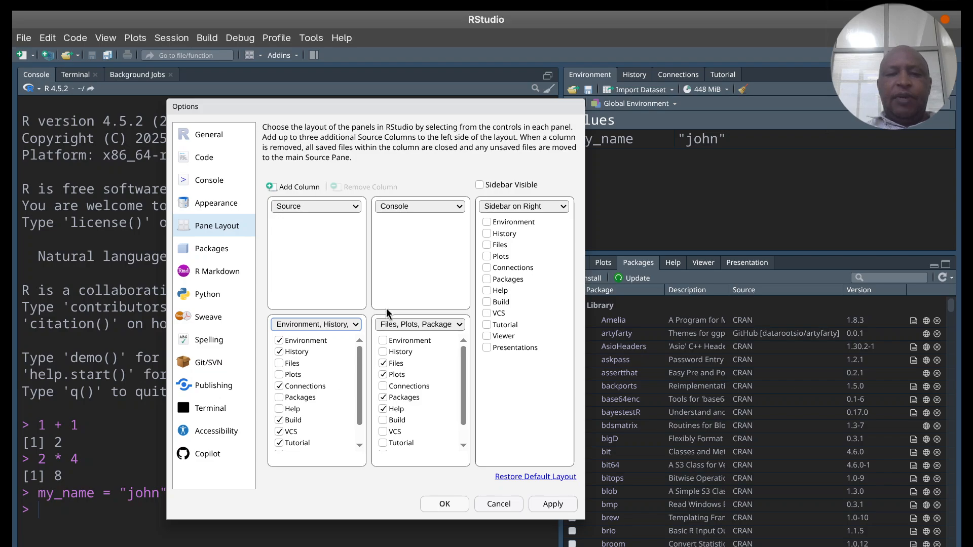
click(441, 207)
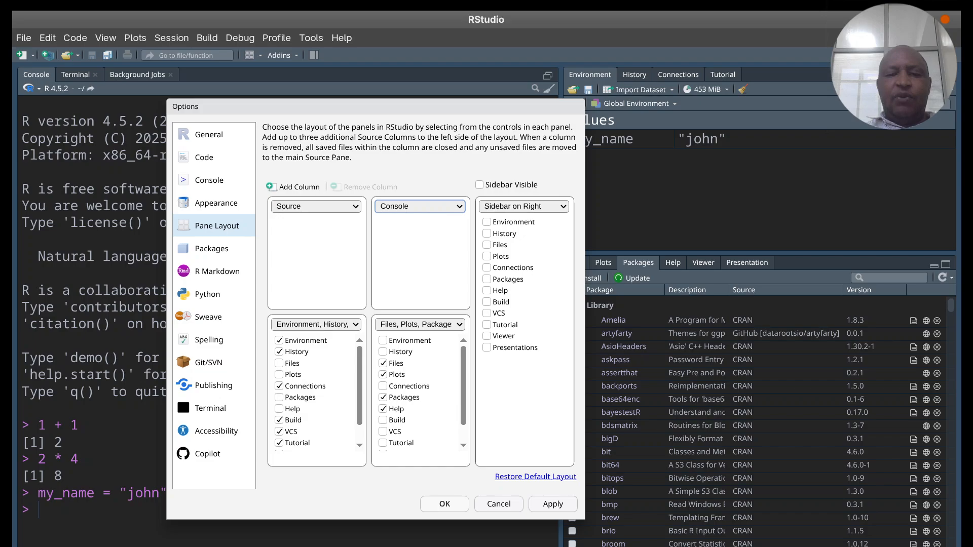
click(416, 260)
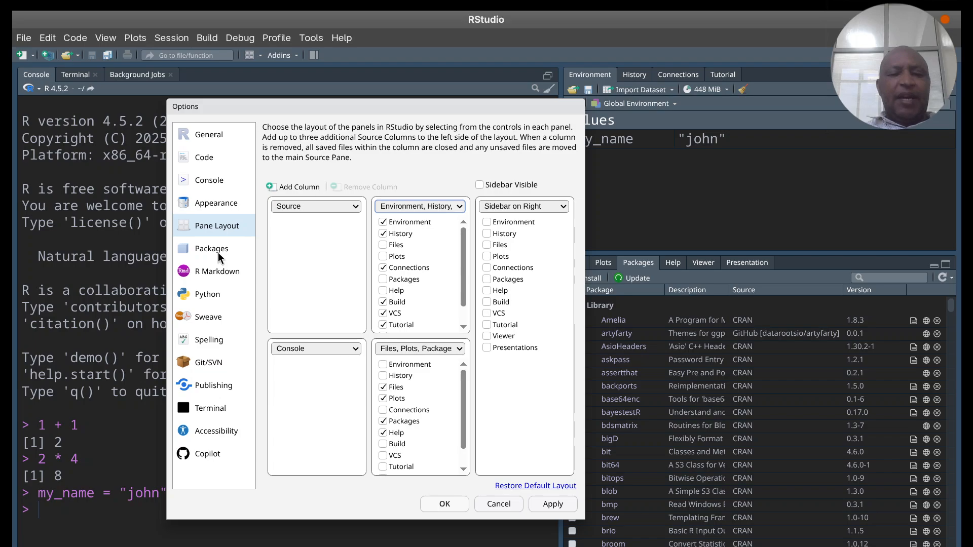
- Set the Python interpreter to the Conda environment's Python 3.13.11 at ~/miniconda3/bin/python3.13 and apply the change
click(213, 300)
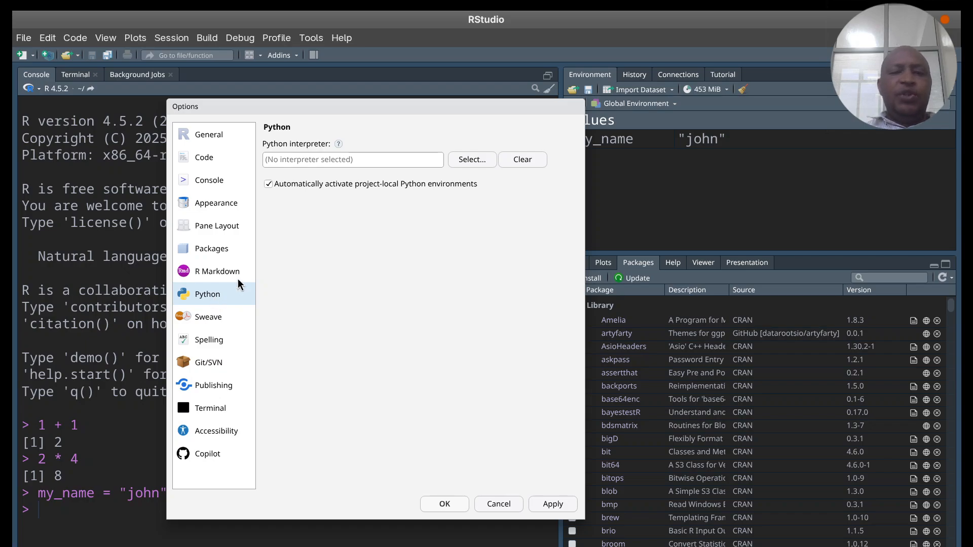
click(475, 161)
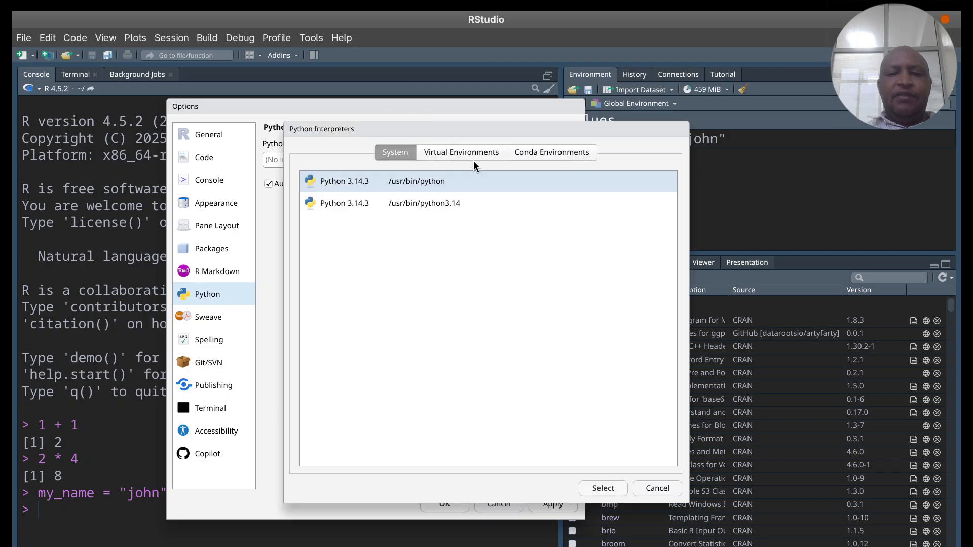
click(546, 156)
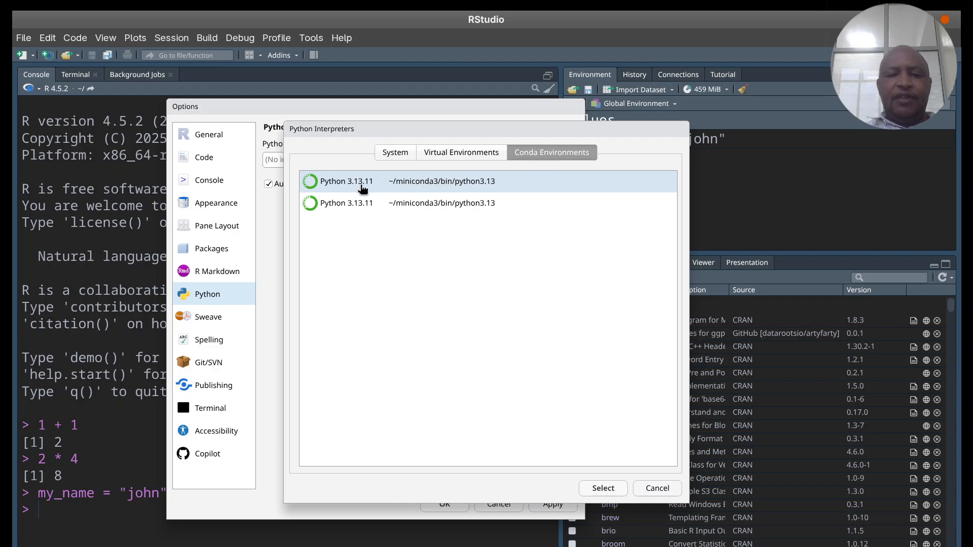
click(605, 490)
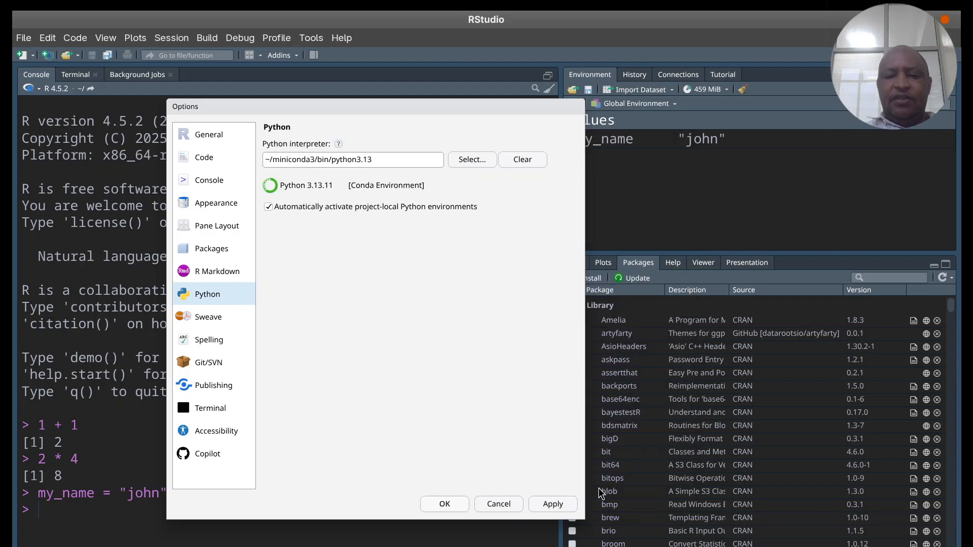
click(554, 504)
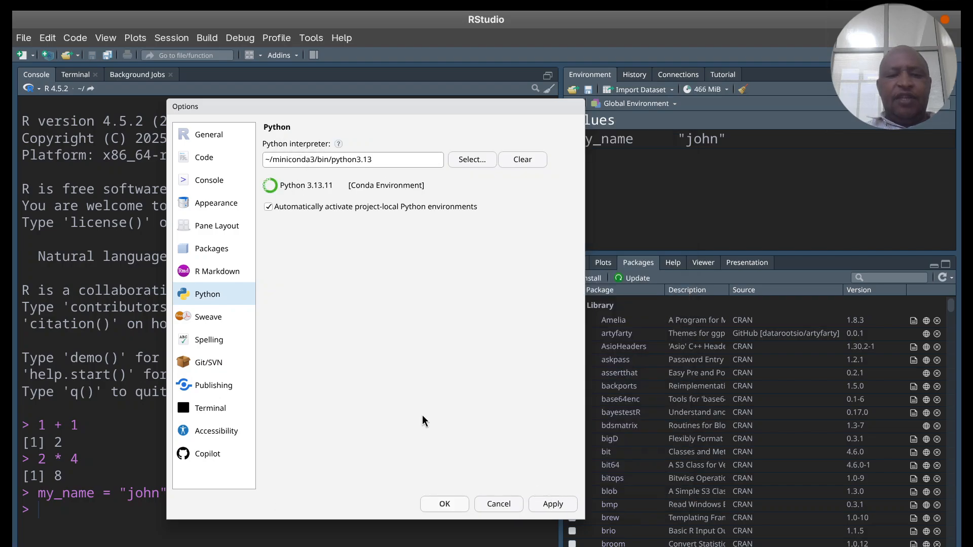
- Review the Git and SVN executable paths in the version control settings and the primary CRAN repository in the package settings
click(218, 364)
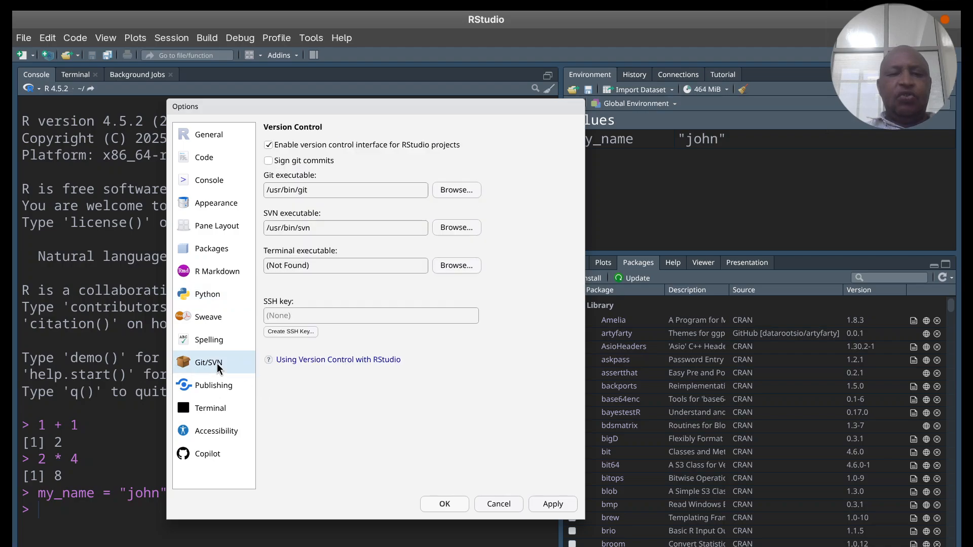
drag(321, 228, 251, 226)
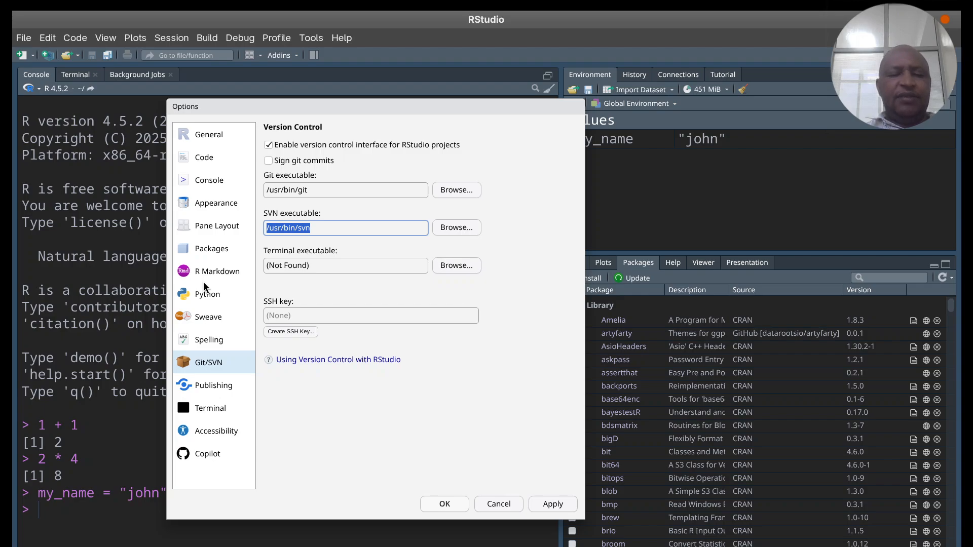
click(220, 253)
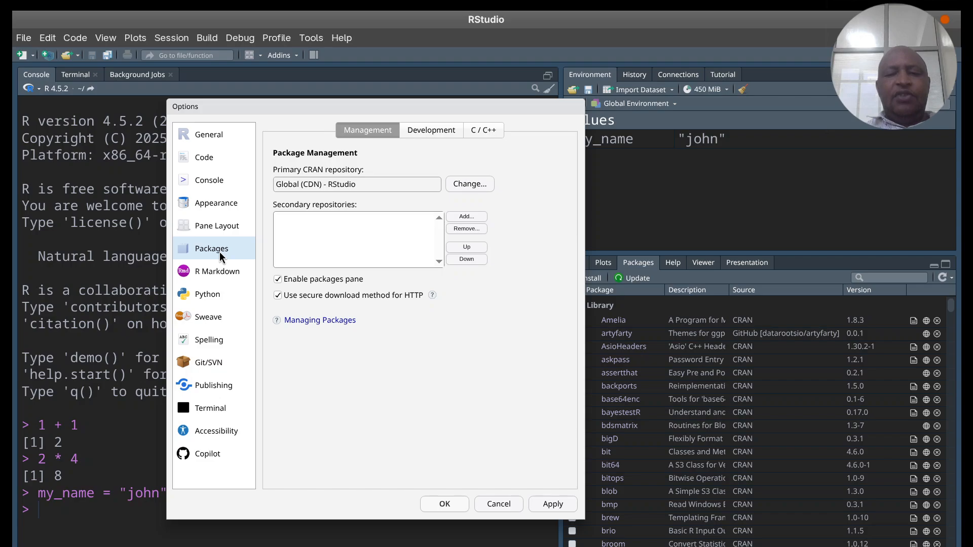
click(365, 181)
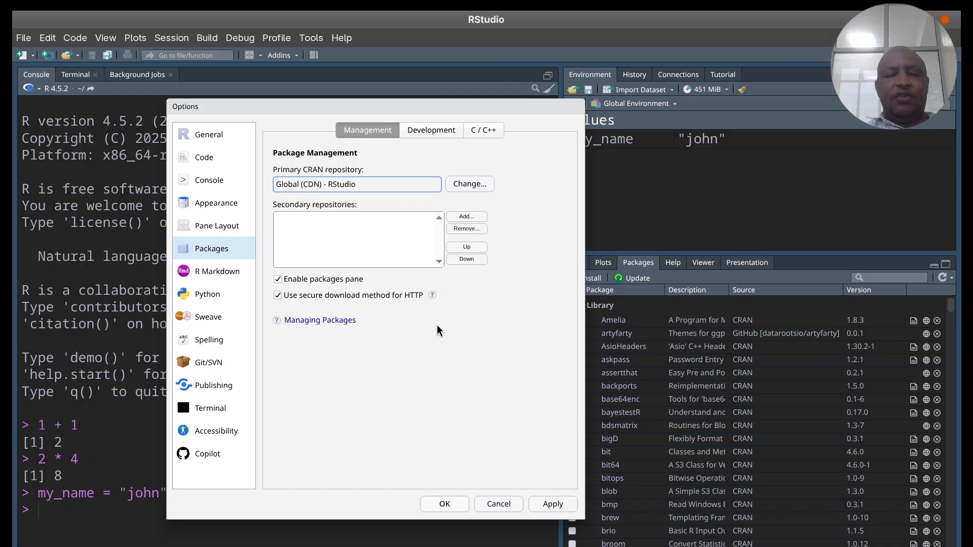
- Try out the Ayu-light-owl and base16 Dracula editor themes by applying each in the appearance settings
click(225, 205)
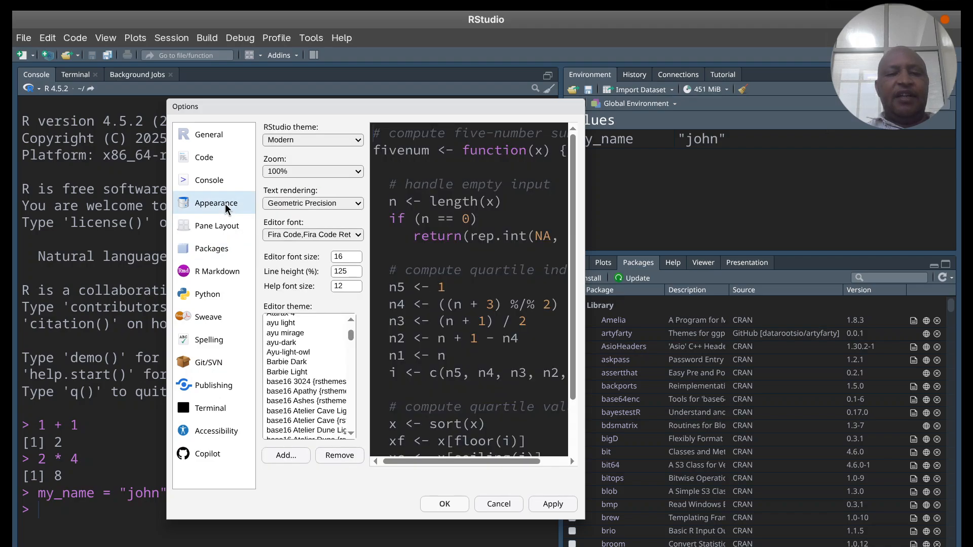
click(301, 353)
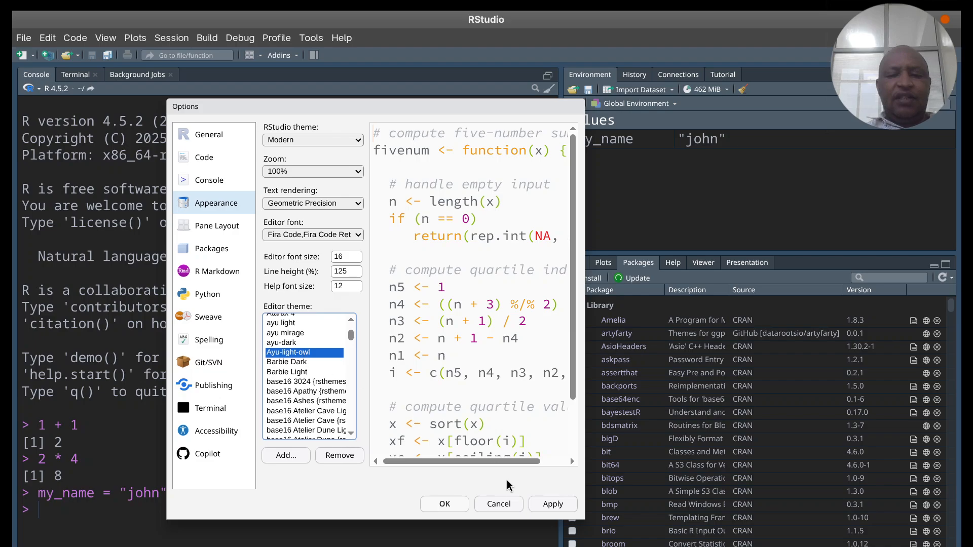
click(554, 505)
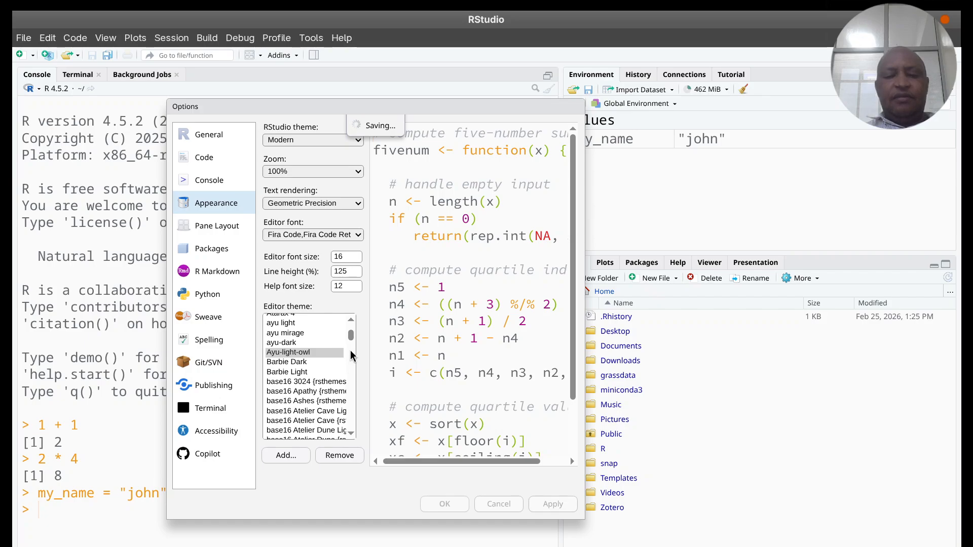
drag(350, 341, 354, 353)
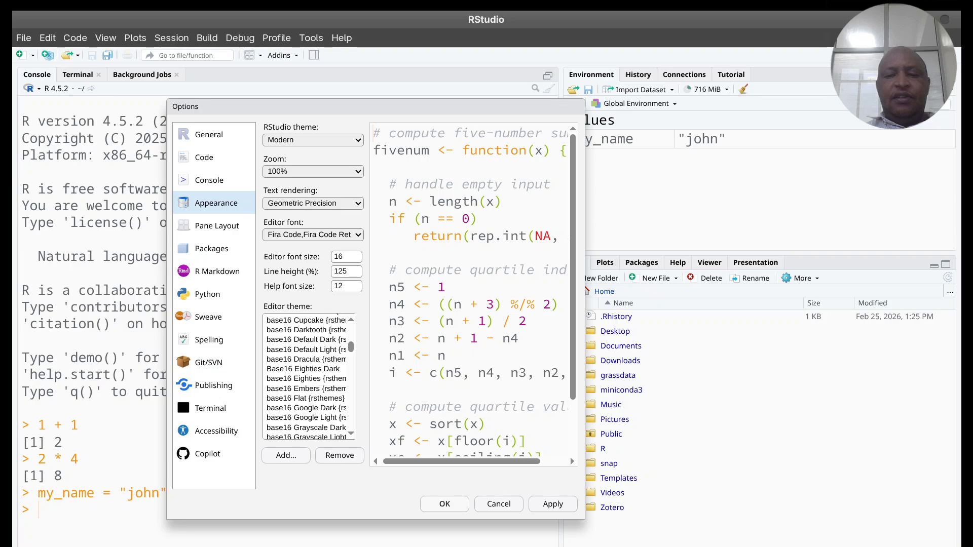
click(310, 359)
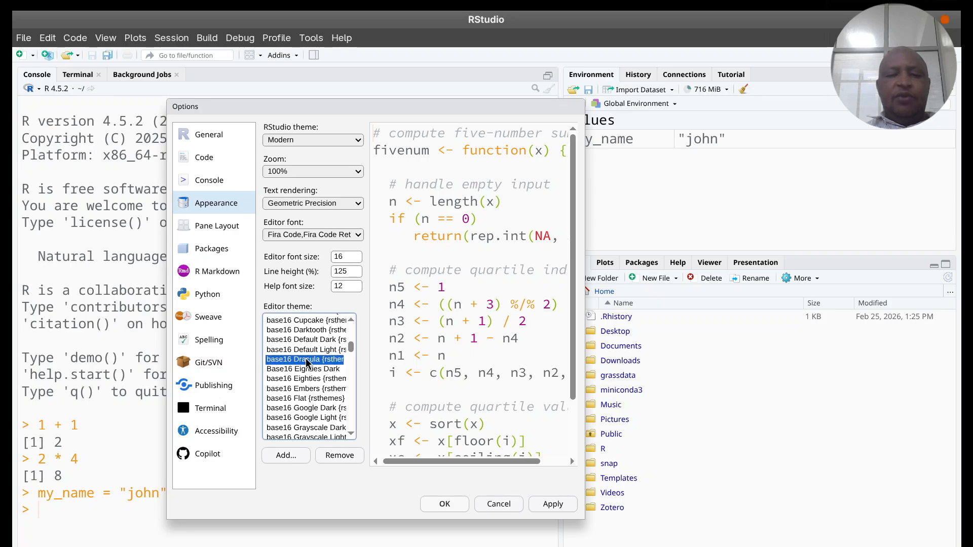
click(538, 510)
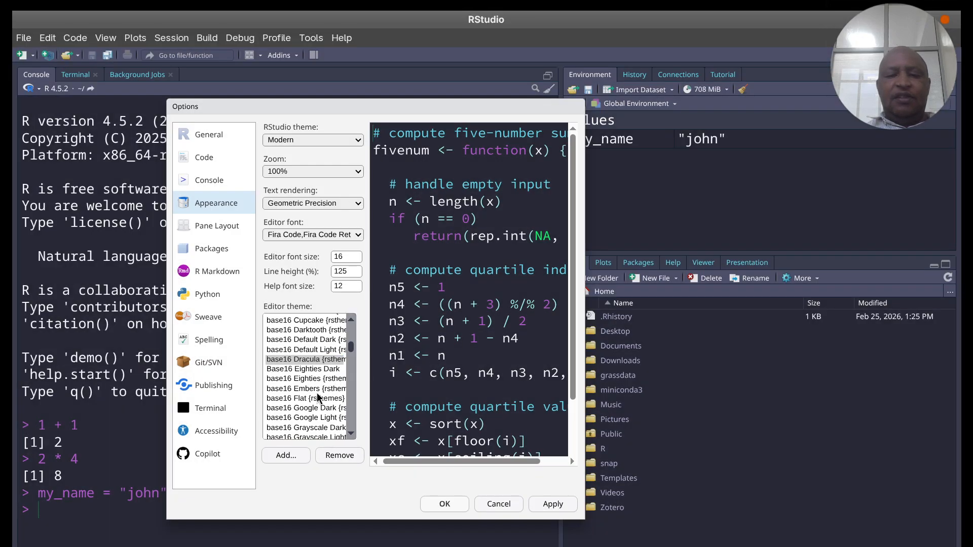
- Apply the base16 Flat {rsthemes} editor theme
click(305, 399)
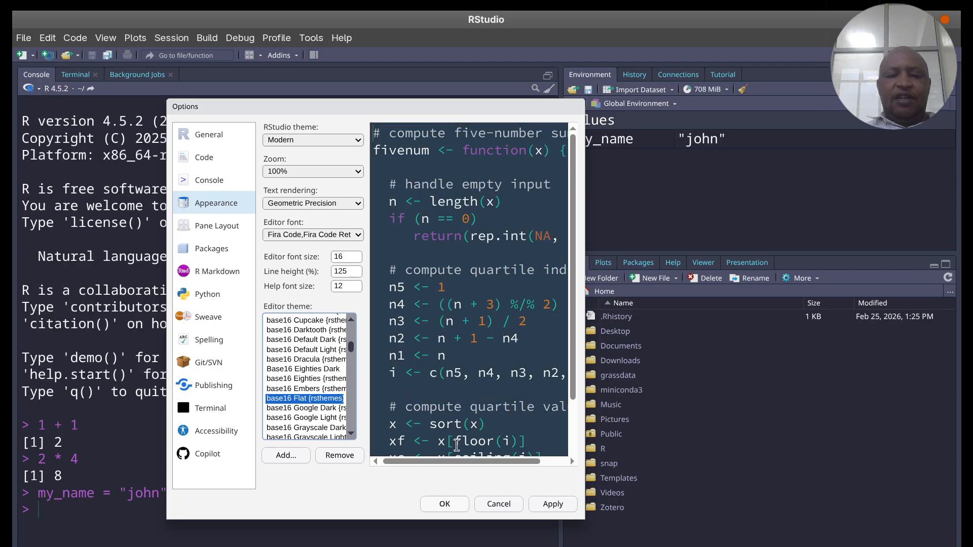
click(551, 505)
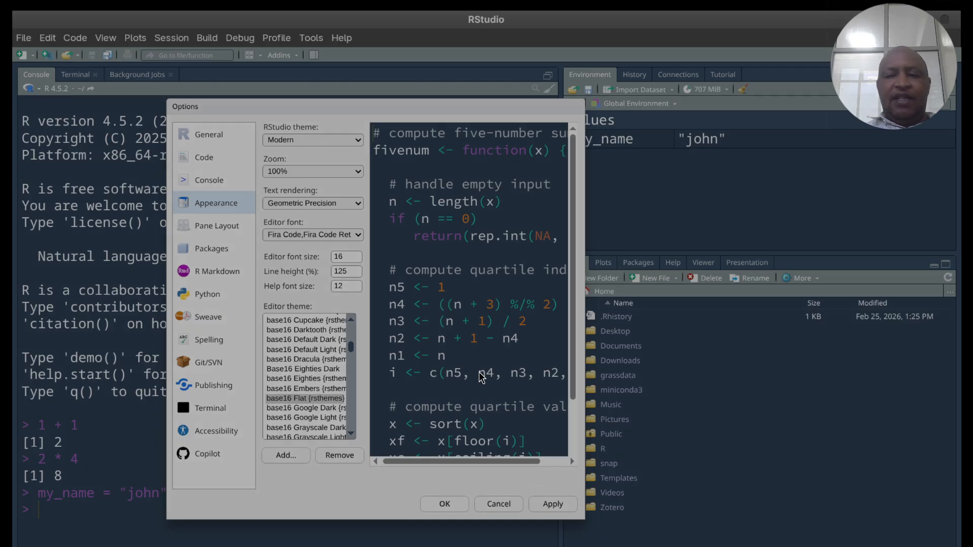